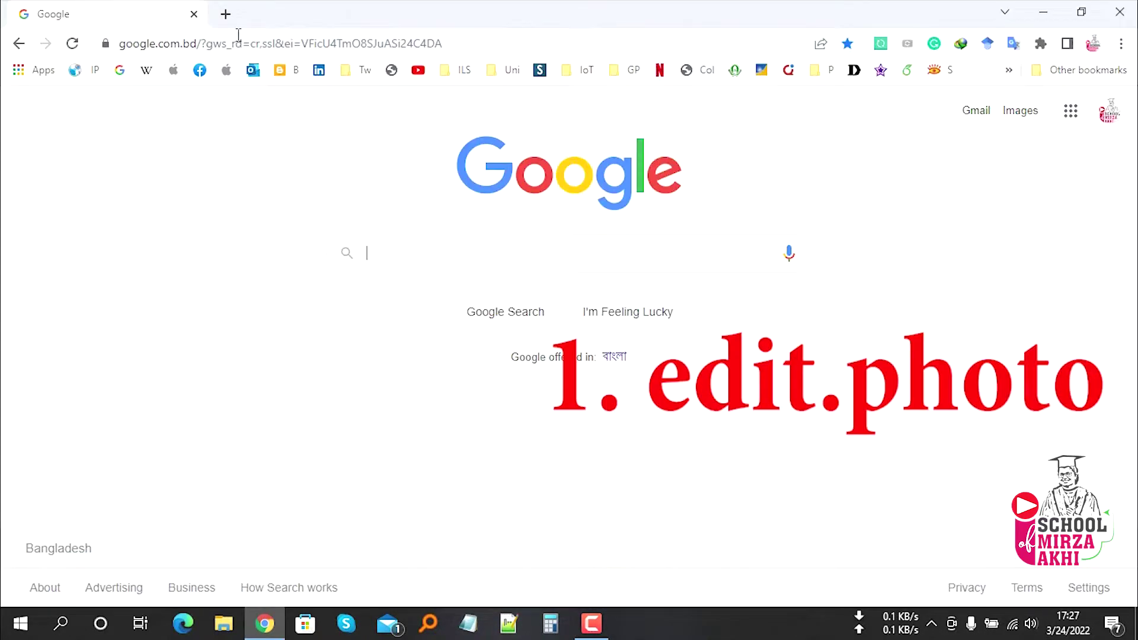
# Step: Open edit.photo in a new tab and scroll down to its editor showing the sample scooter photo
pyautogui.click(224, 13)
pyautogui.write('e')
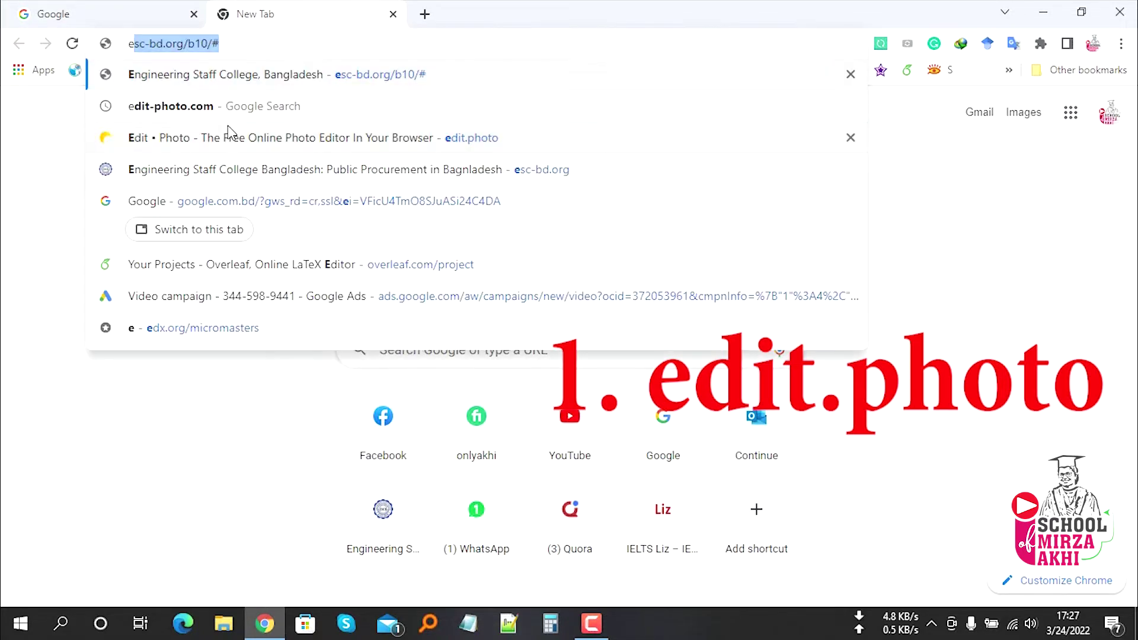
pyautogui.write('dit.photo')
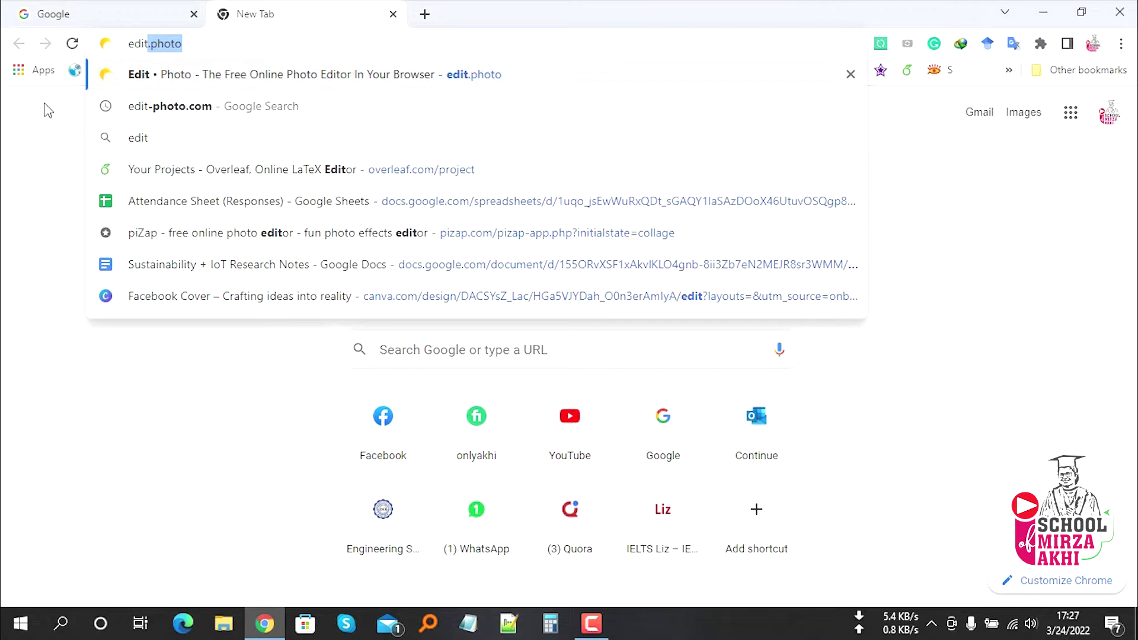
pyautogui.press('Return')
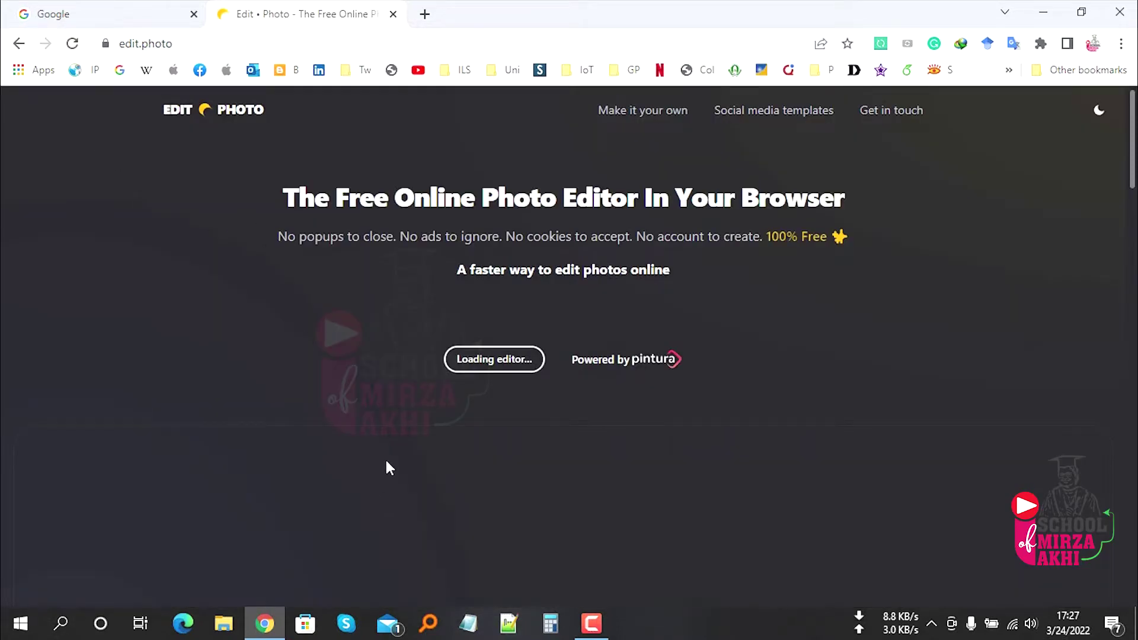
pyautogui.scroll(-4, 385, 457)
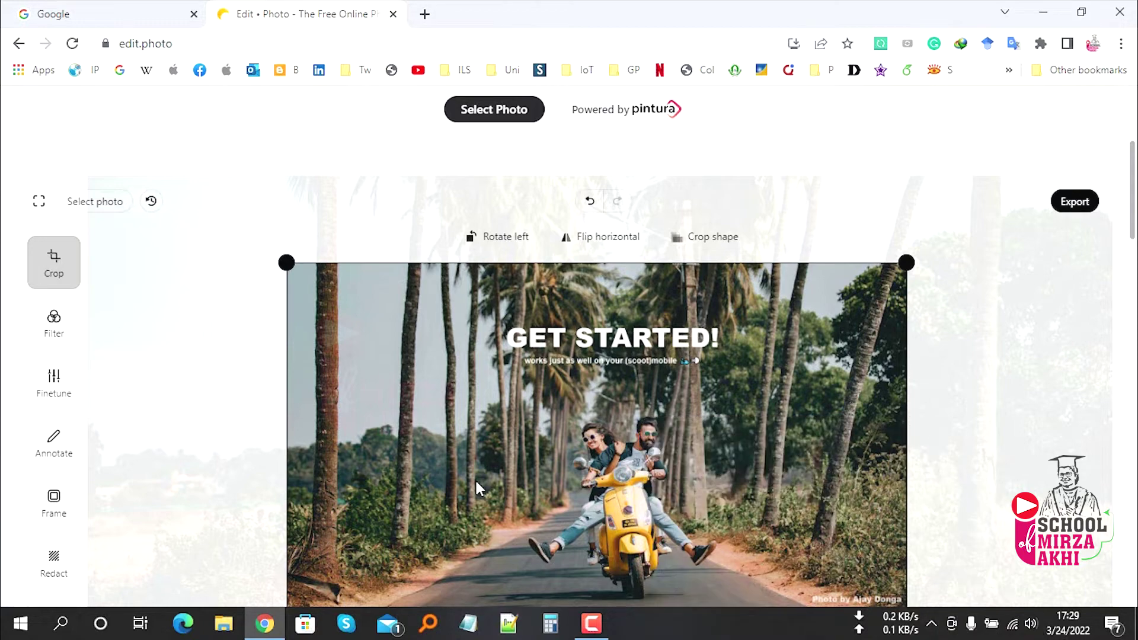
# Step: Load the IMG_3577 podium photo from the desktop into the editor, replacing the scooter sample
pyautogui.scroll(3, 755, 254)
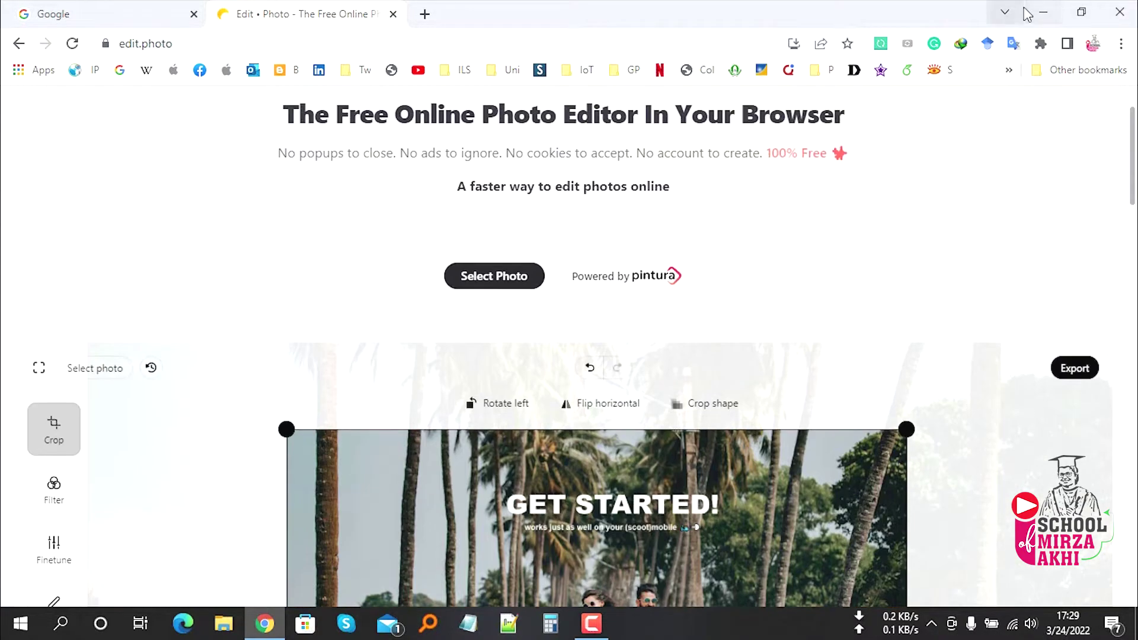
pyautogui.click(484, 288)
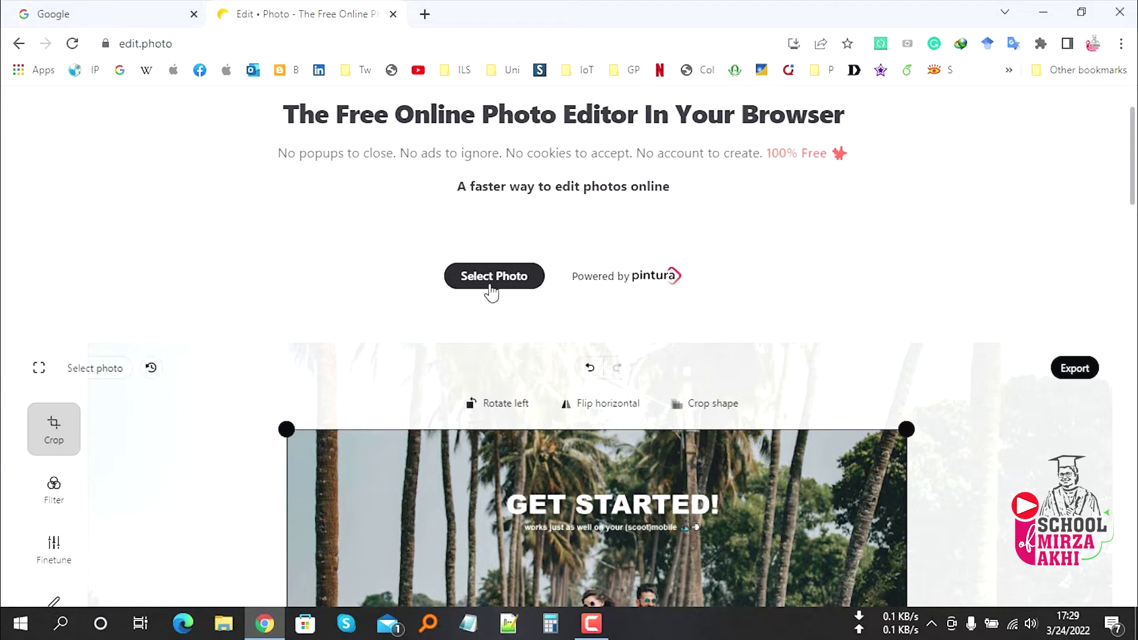
pyautogui.scroll(-3, 394, 322)
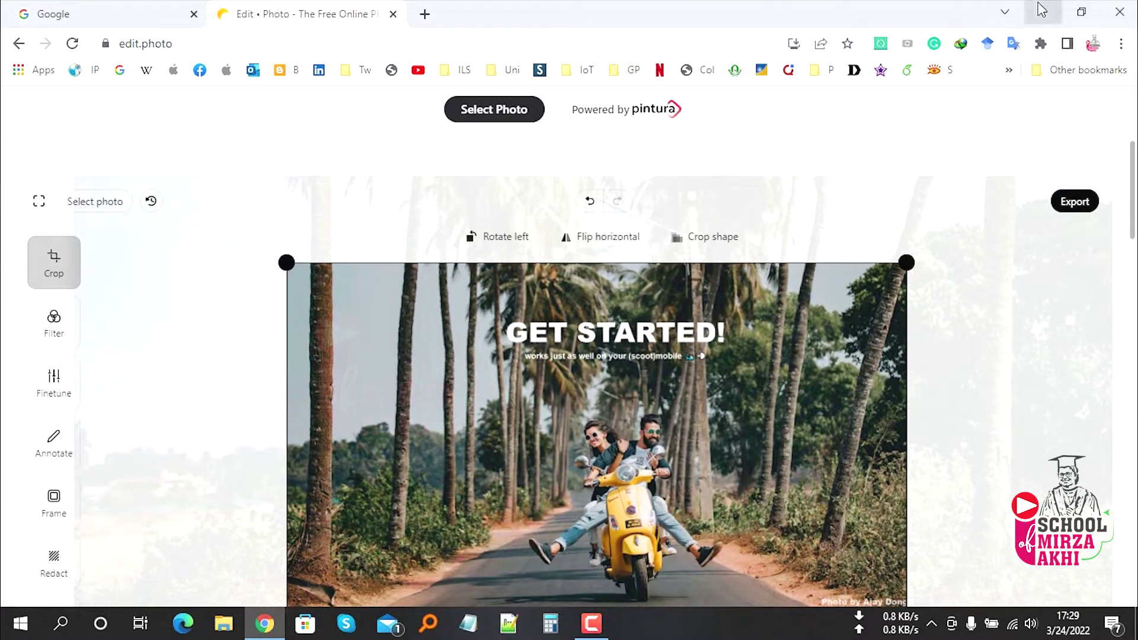
pyautogui.click(1043, 11)
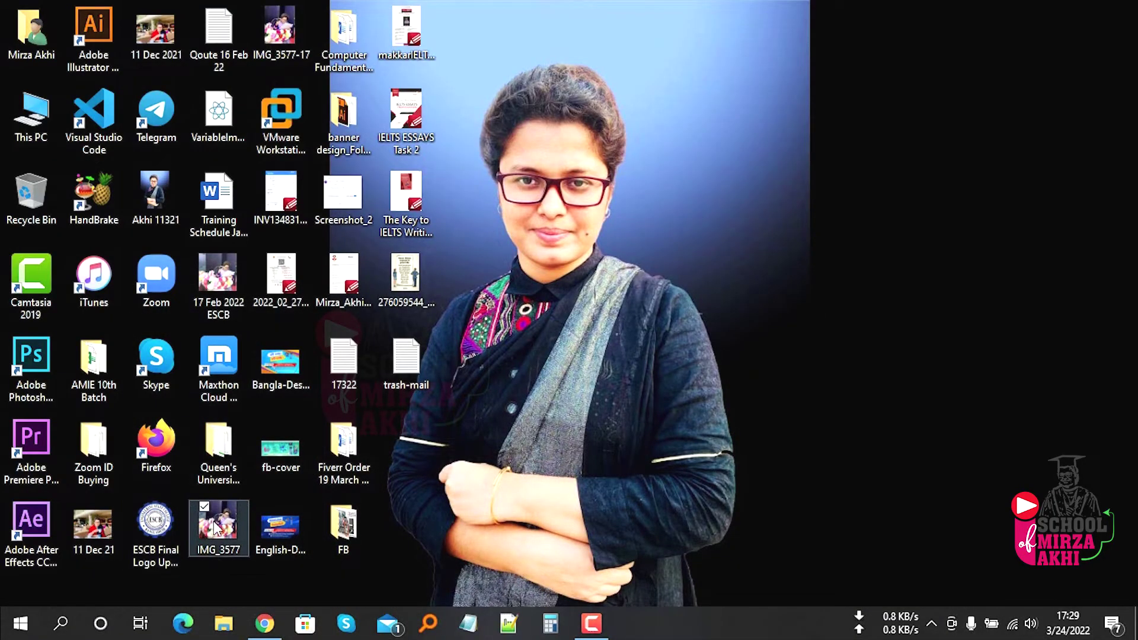
pyautogui.moveTo(219, 520)
pyautogui.mouseDown()
pyautogui.moveTo(265, 634)
pyautogui.moveTo(545, 448)
pyautogui.mouseUp()
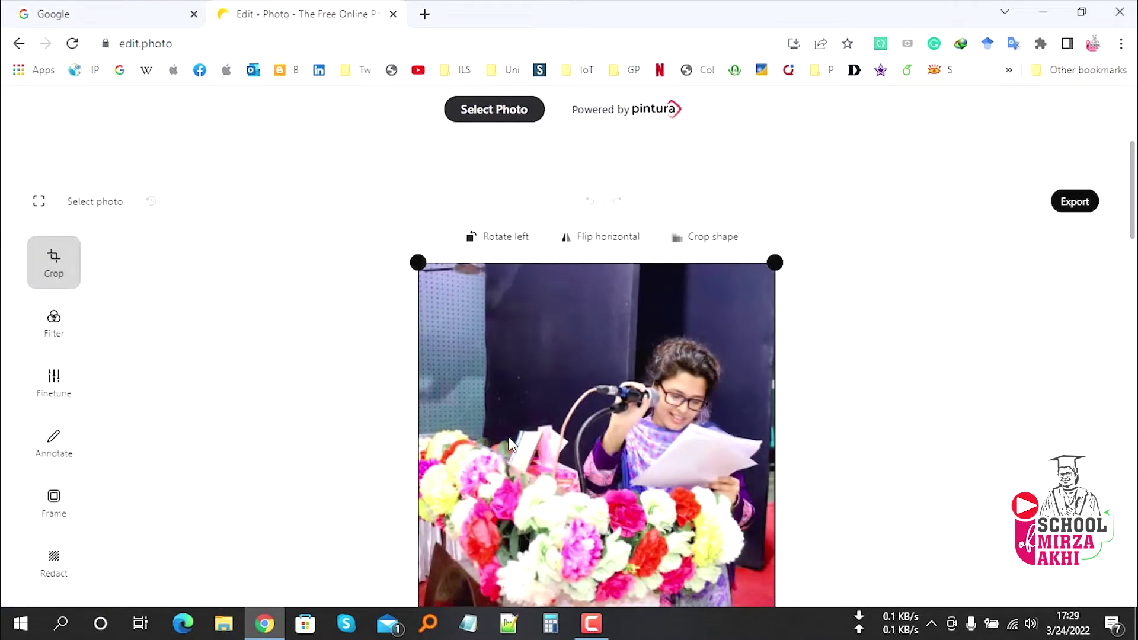
pyautogui.scroll(-3, 249, 418)
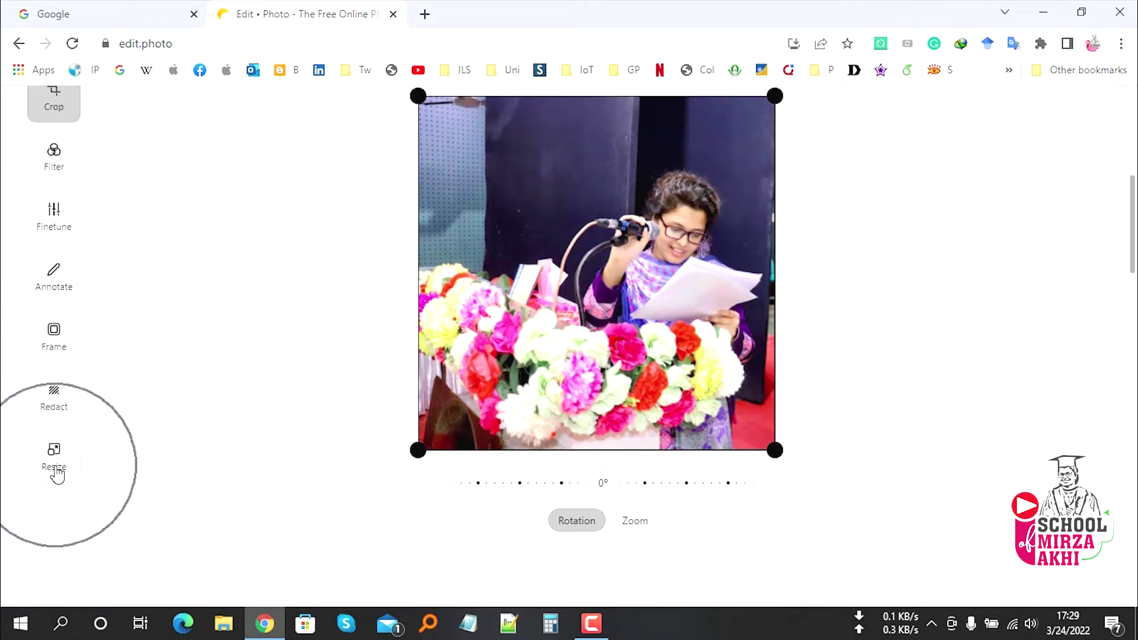
pyautogui.scroll(5, 121, 478)
pyautogui.scroll(-2, 121, 478)
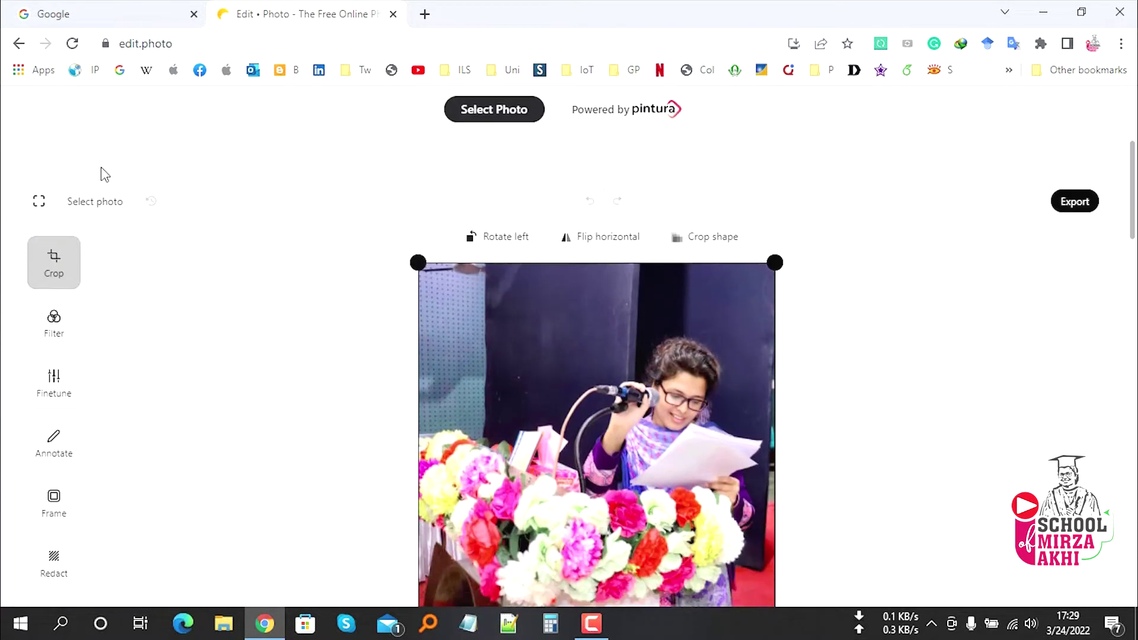
# Step: With the Crop tool, pull the photo's top-left crop corner slightly inward
pyautogui.click(54, 270)
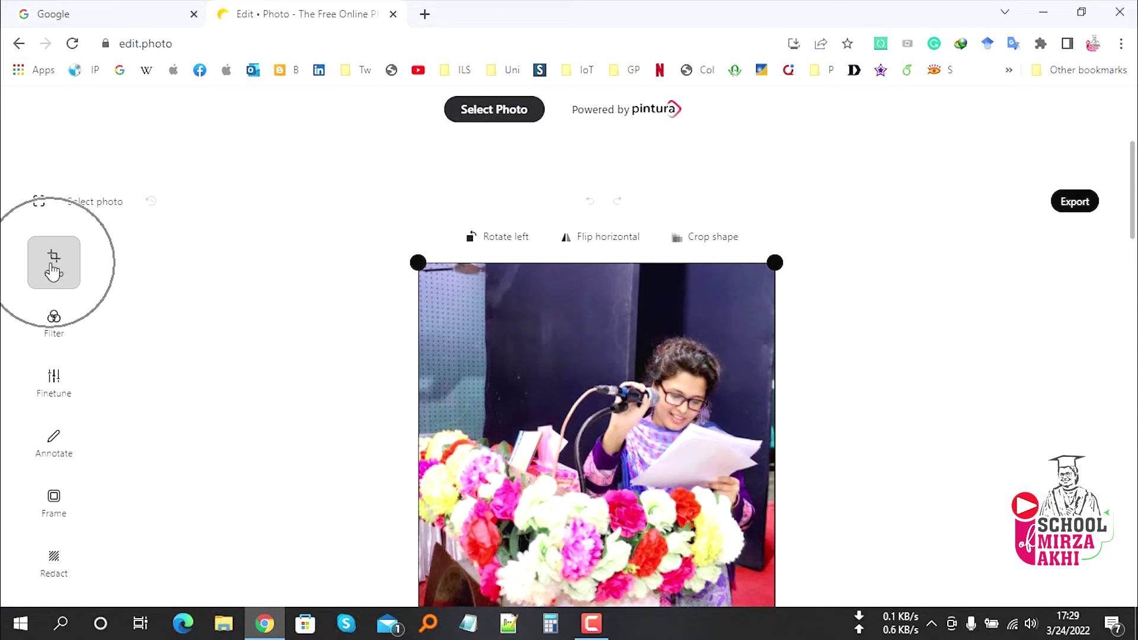
pyautogui.moveTo(418, 262)
pyautogui.mouseDown()
pyautogui.moveTo(424, 272)
pyautogui.moveTo(416, 264)
pyautogui.mouseUp()
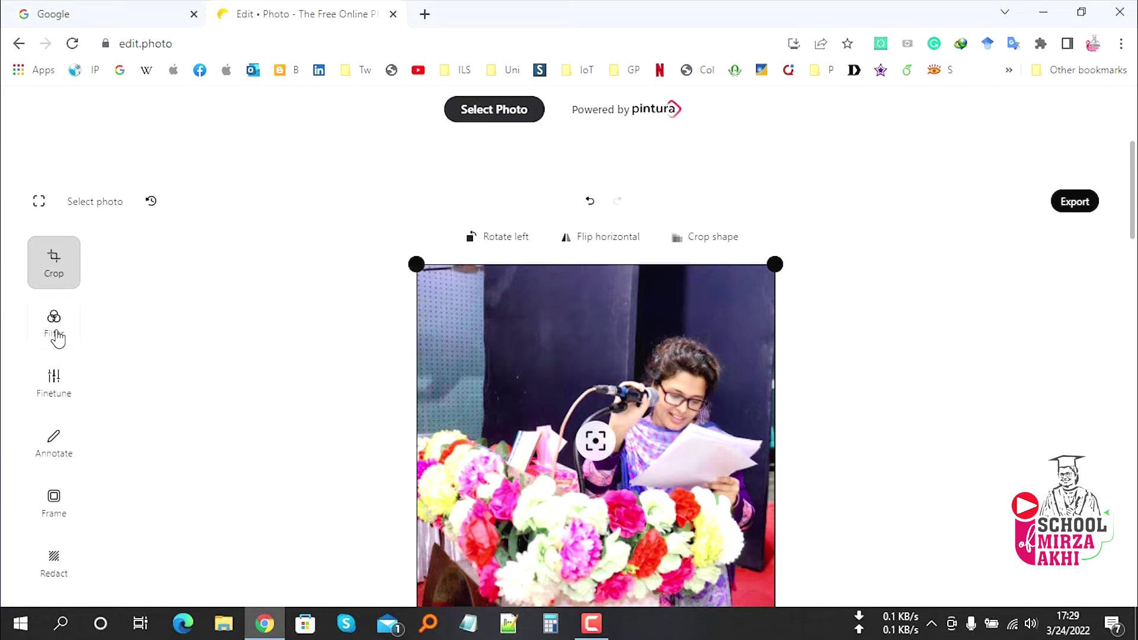
# Step: Try the Warm and Mono filter presets, then keep the full-colour Chrome filter
pyautogui.click(56, 338)
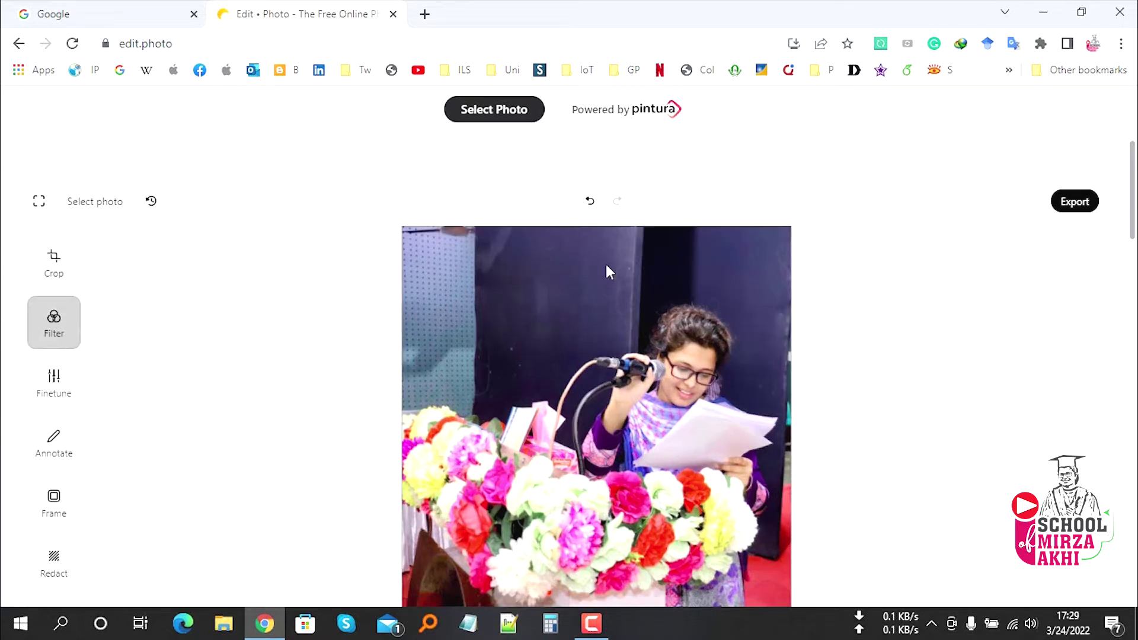
pyautogui.scroll(-3, 320, 409)
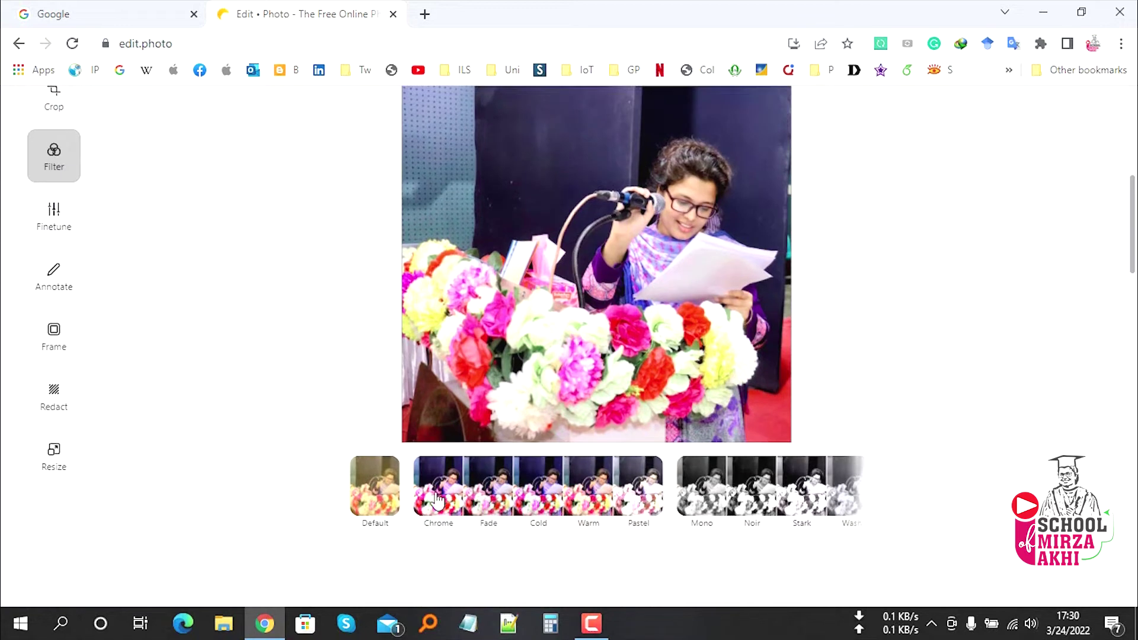
pyautogui.click(583, 486)
pyautogui.click(711, 492)
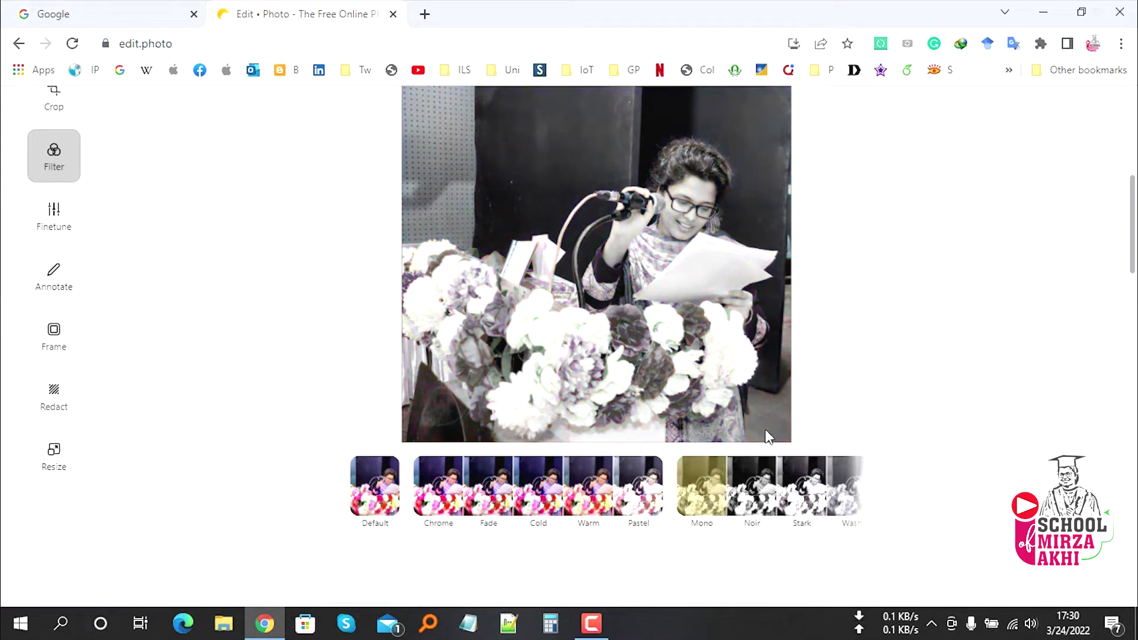
pyautogui.click(435, 505)
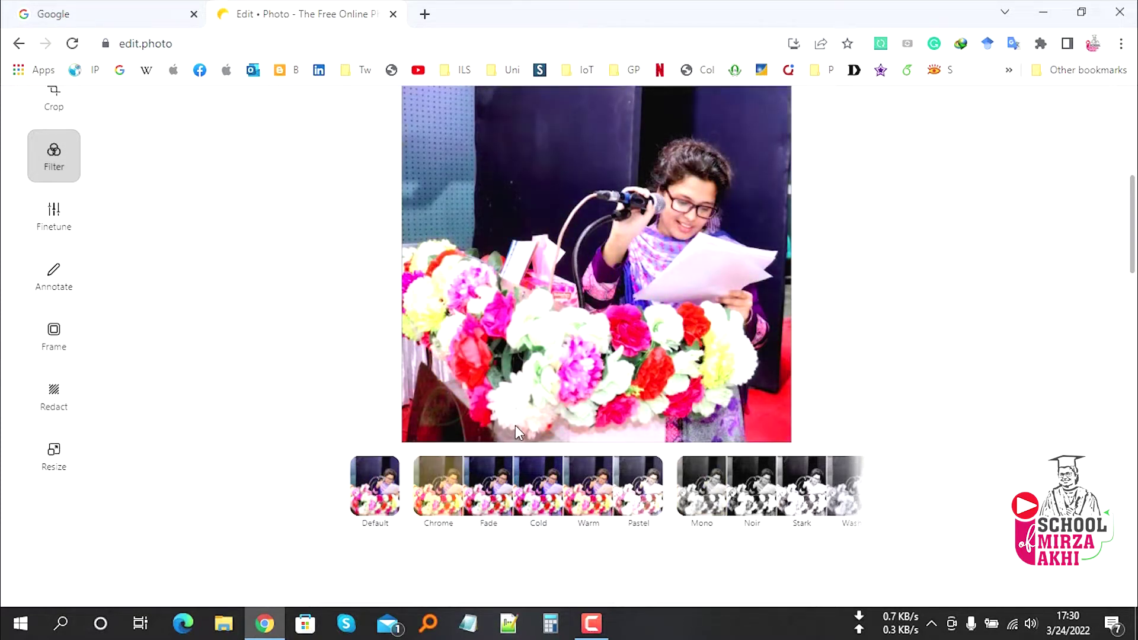
pyautogui.scroll(3, 317, 470)
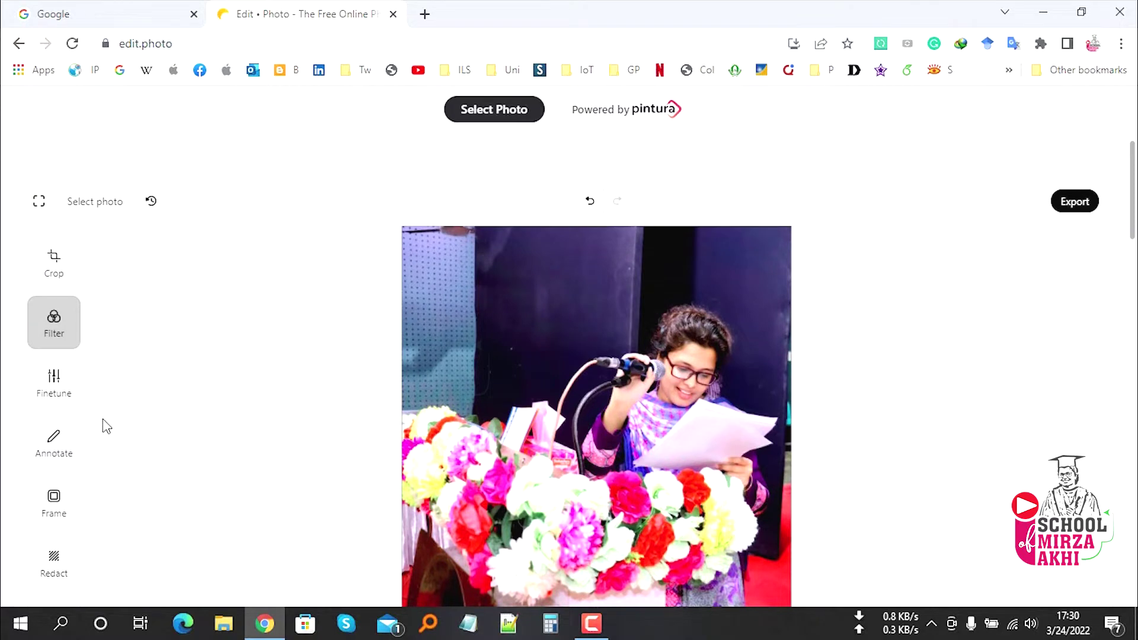
pyautogui.scroll(-3, 91, 505)
# Step: Apply the Hook corner-bracket frame and bring up the JPEG, 100% quality export options
pyautogui.scroll(2, 68, 399)
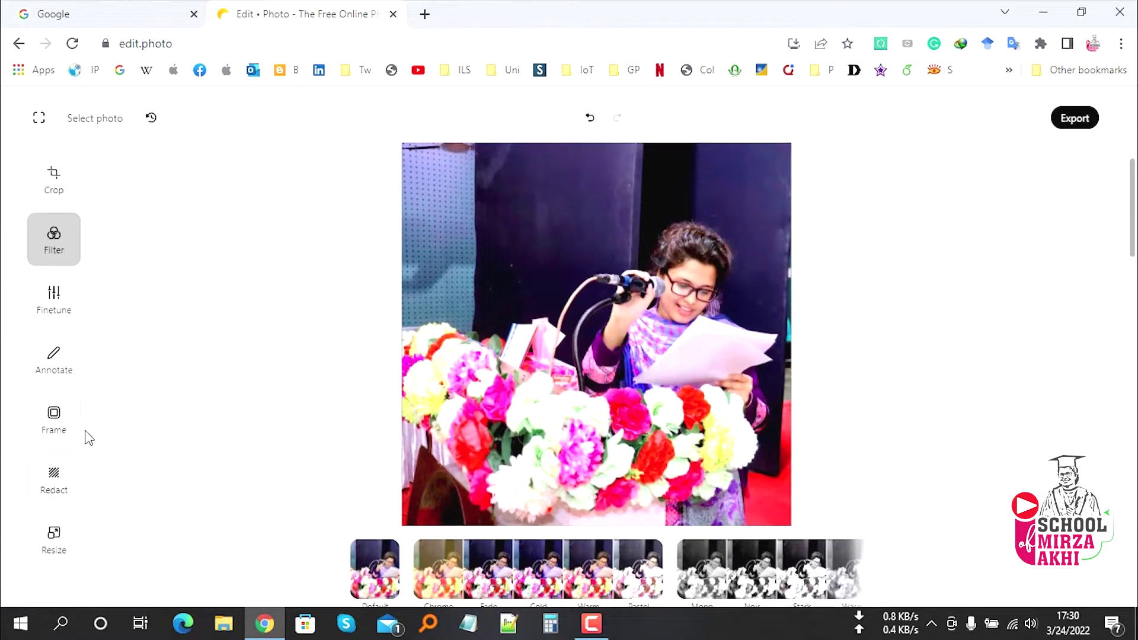
pyautogui.click(76, 433)
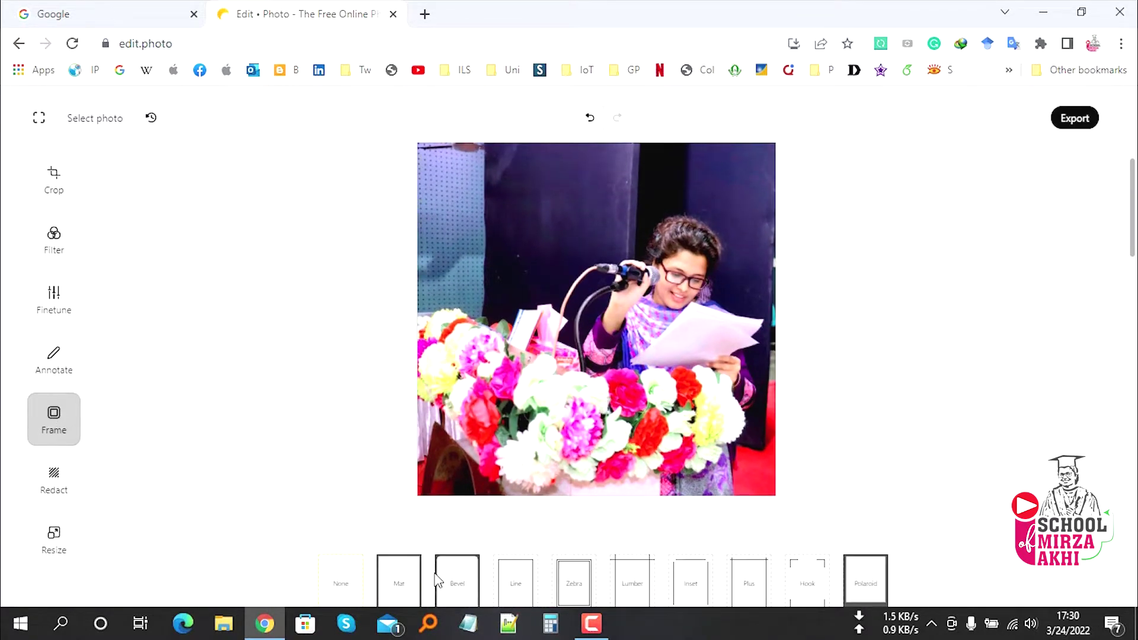
pyautogui.scroll(-2, 437, 580)
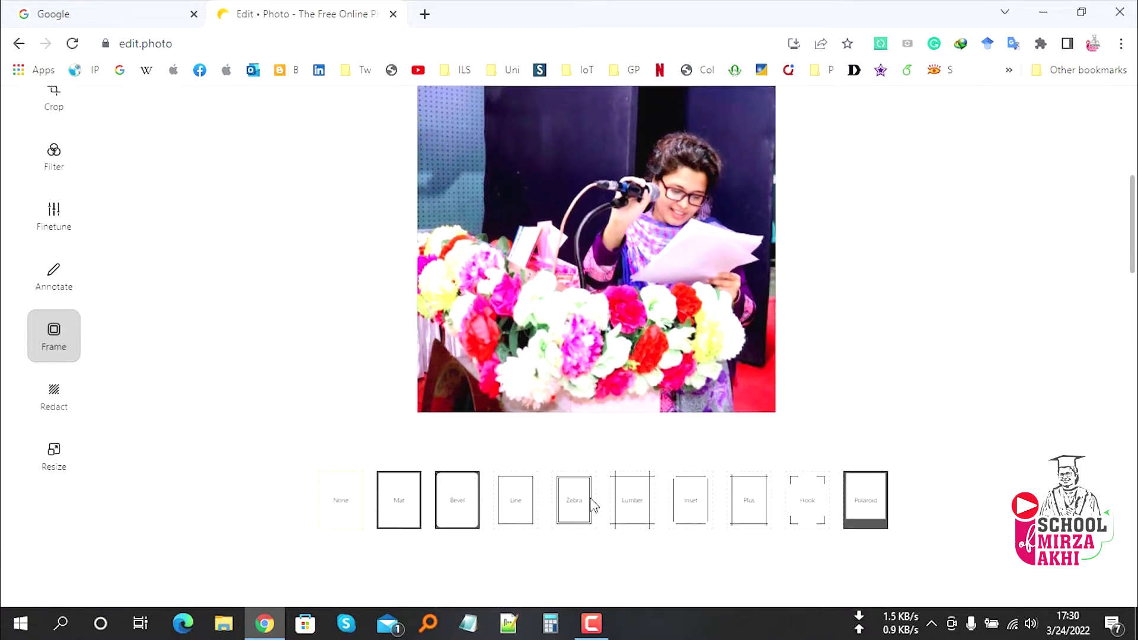
pyautogui.click(819, 510)
pyautogui.scroll(3, 450, 257)
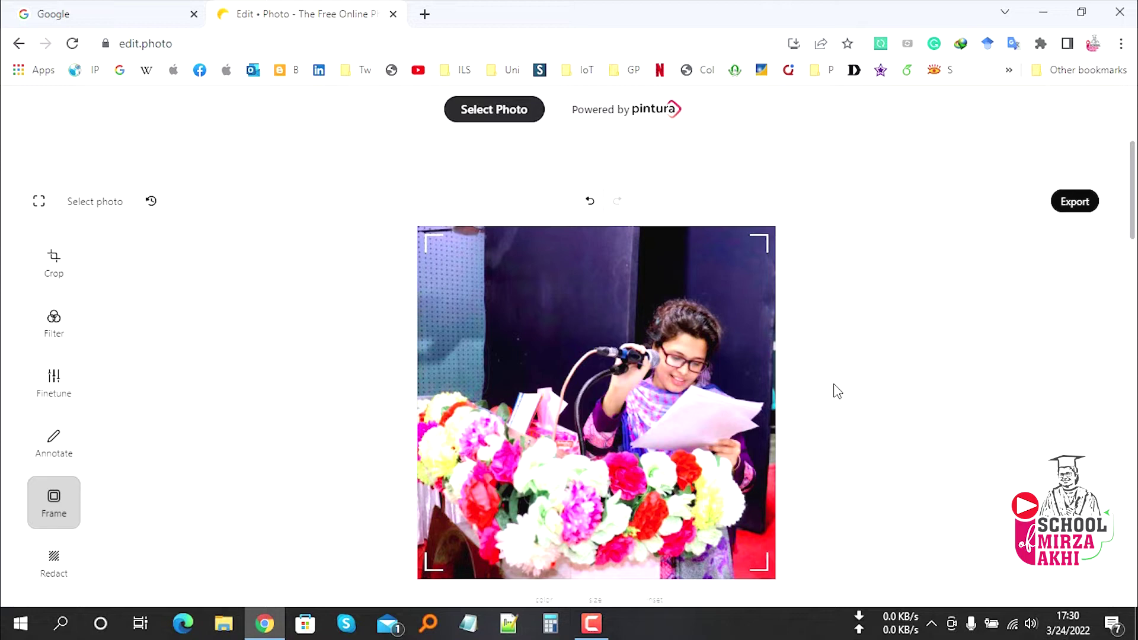
pyautogui.click(1074, 214)
pyautogui.click(1074, 213)
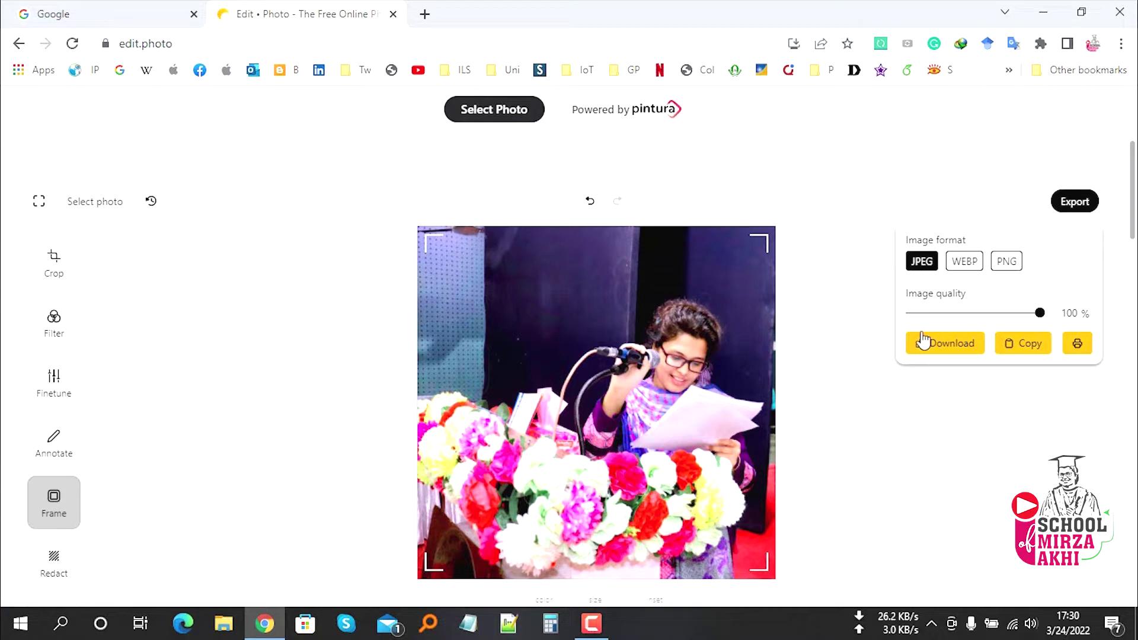
# Step: Download the photo as a JPEG and open IMG_3577.jpg from the Downloads folder
pyautogui.click(923, 267)
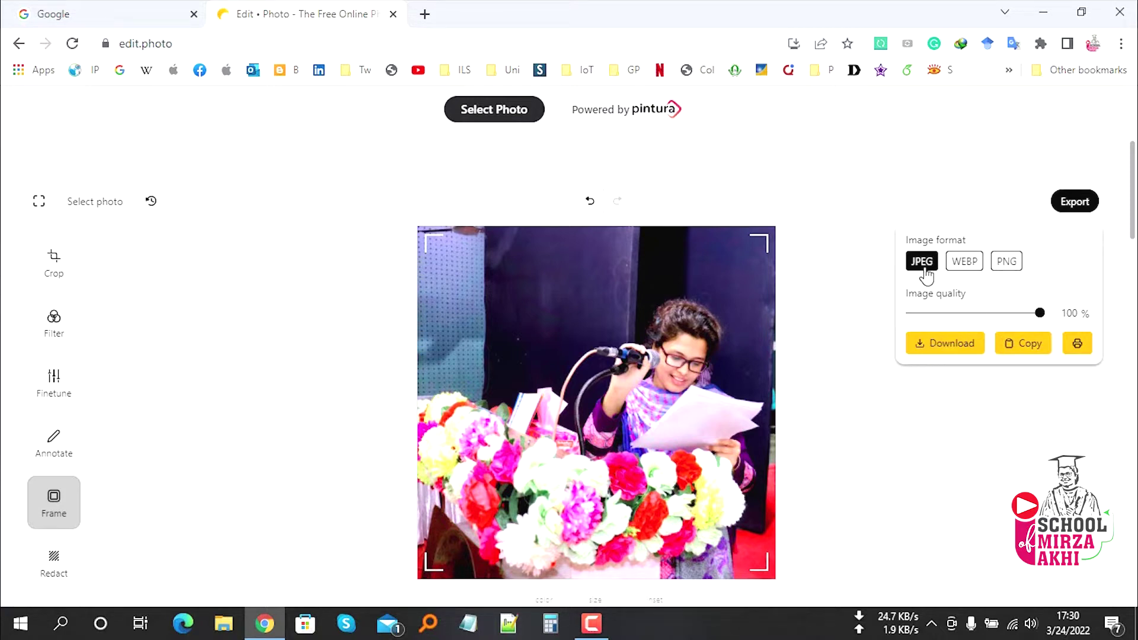
pyautogui.click(938, 349)
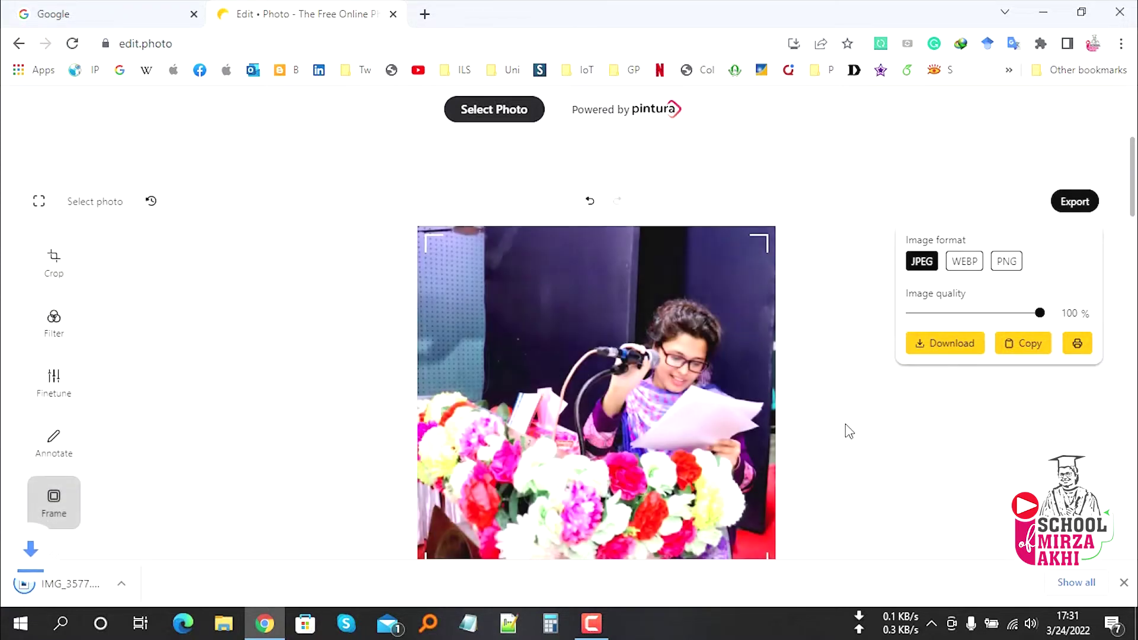
pyautogui.click(83, 587)
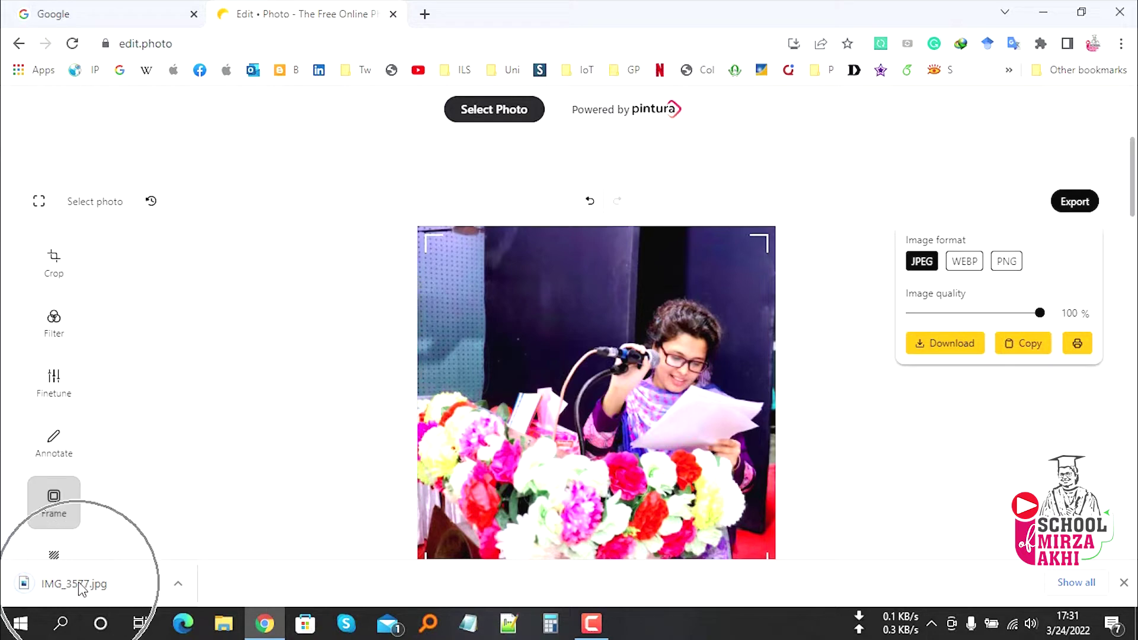
pyautogui.click(178, 585)
pyautogui.click(218, 535)
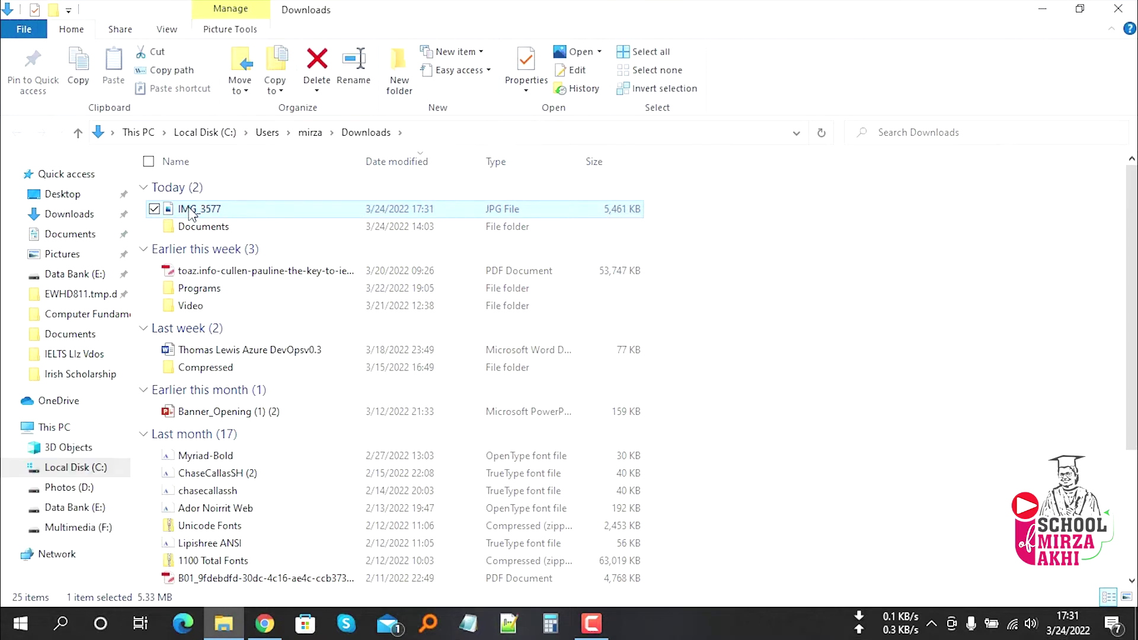
pyautogui.doubleClick(191, 211)
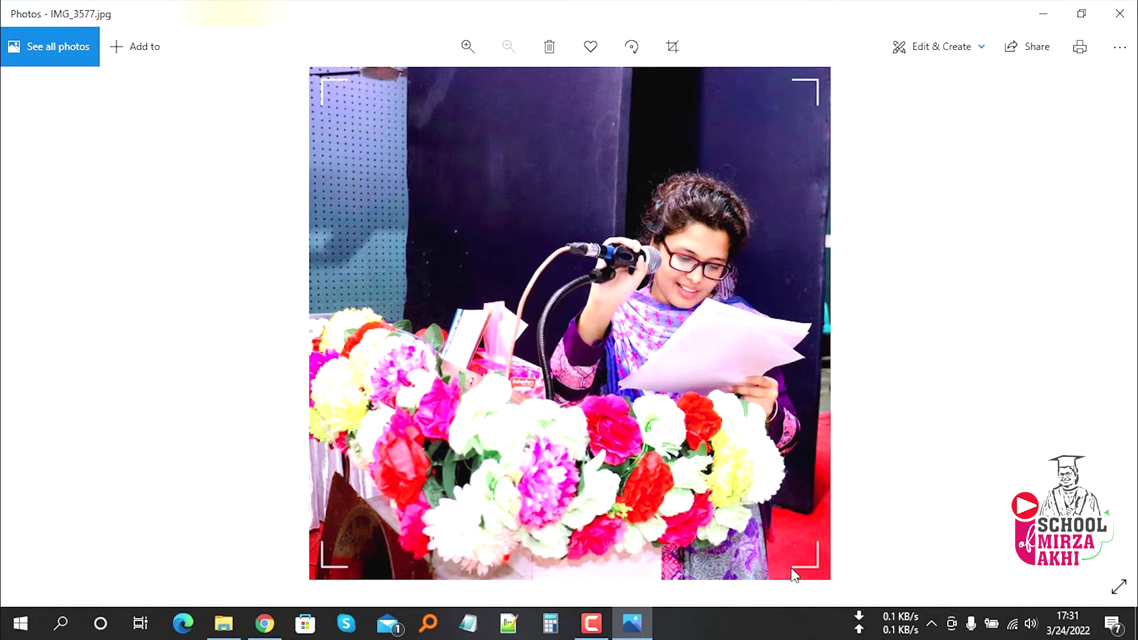
# Step: Close the Photos viewer after checking the framed IMG_3577.jpg
pyautogui.click(1119, 13)
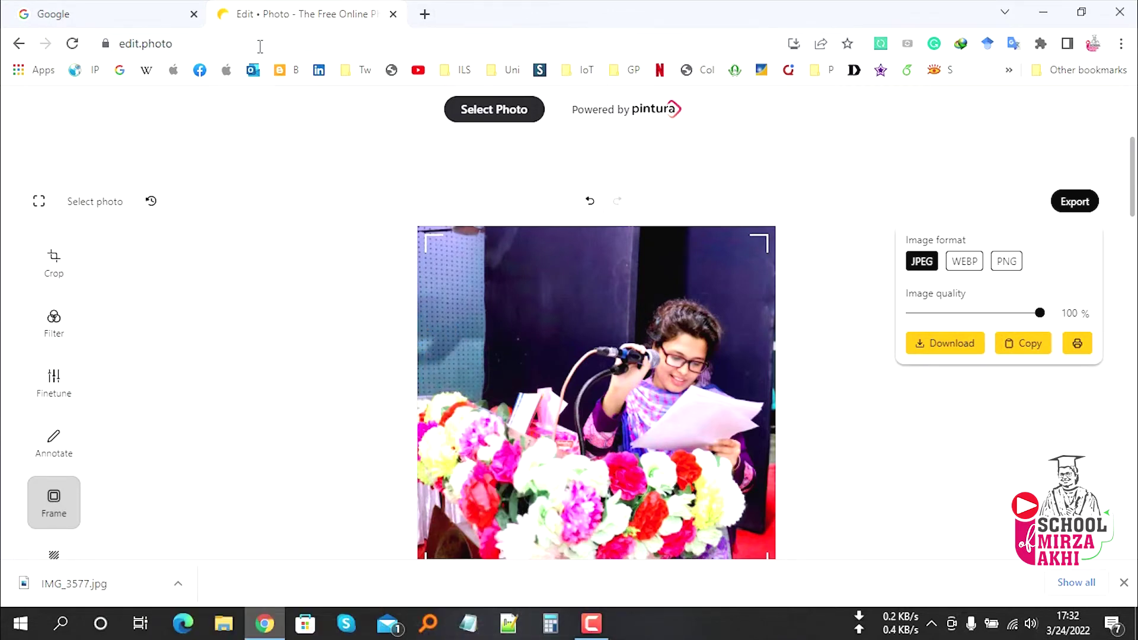
# Step: Go to diagrams.net in a new tab by entering 'diag' in the address bar
pyautogui.click(425, 14)
pyautogui.write('diag')
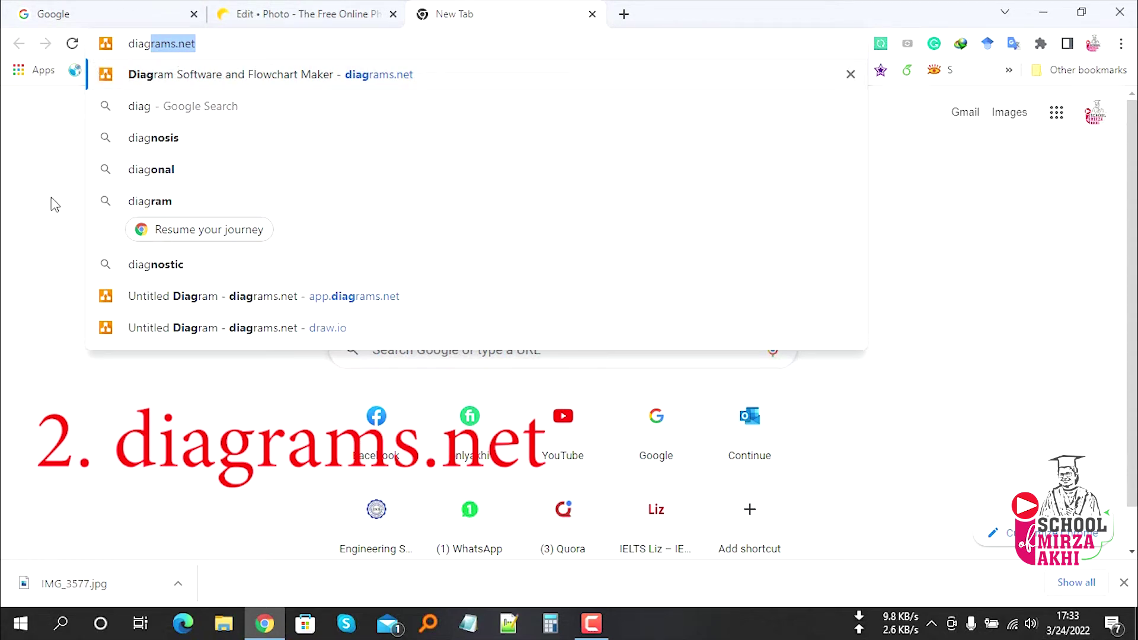
pyautogui.press('Return')
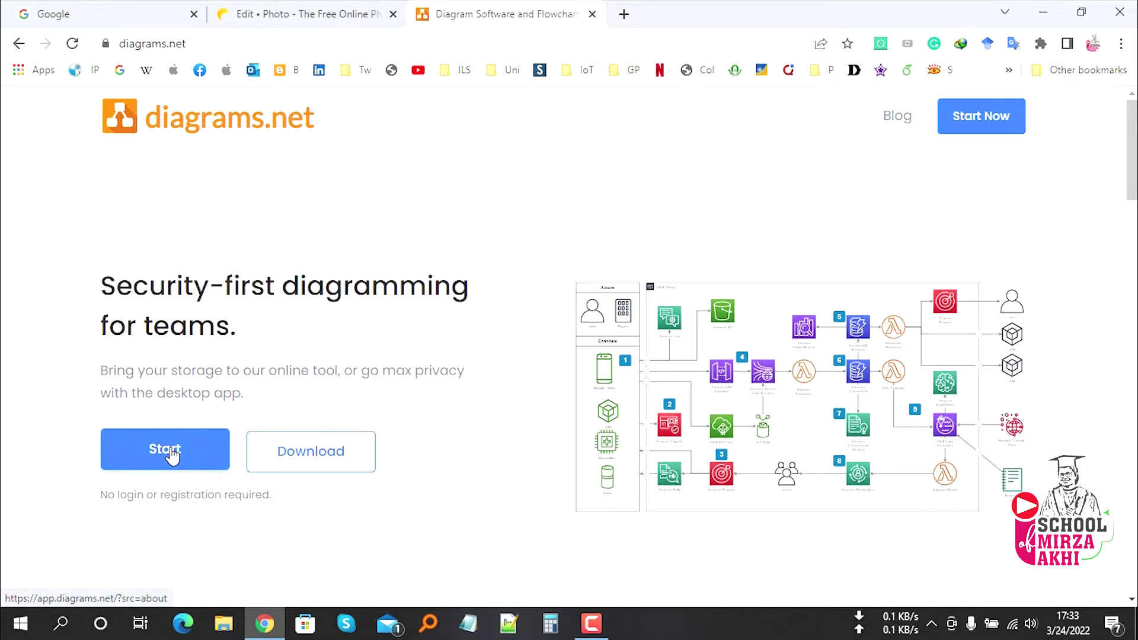
# Step: Launch the online editor from the homepage's Start button to get an Untitled Diagram
pyautogui.click(171, 455)
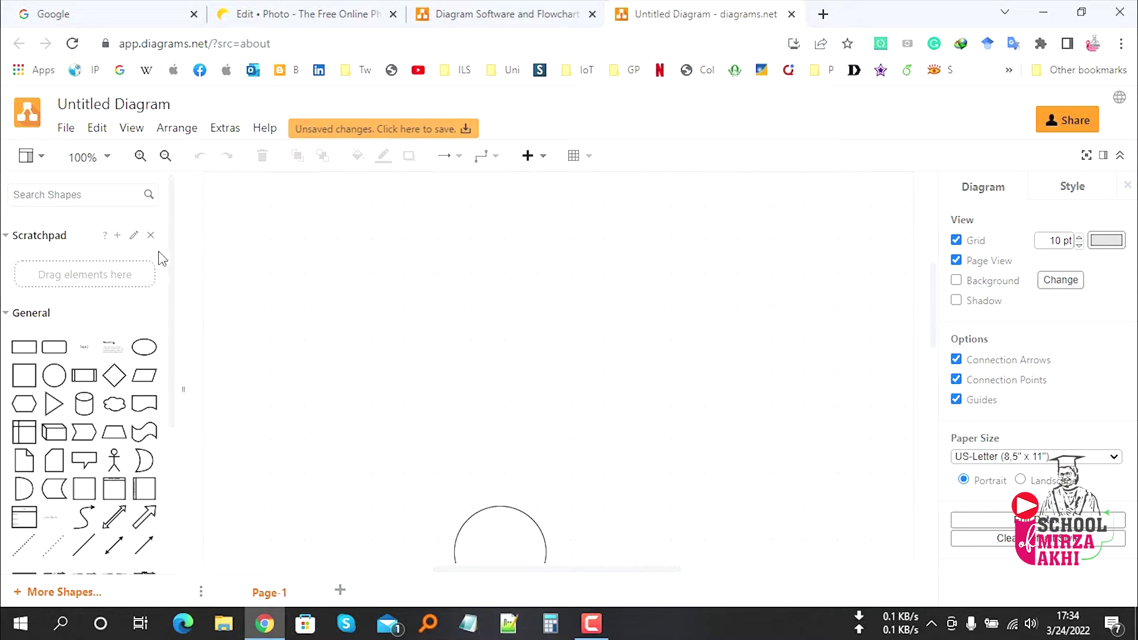
# Step: Expand the Flowchart group in the Shapes sidebar
pyautogui.scroll(-2, 27, 486)
pyautogui.scroll(-2, 27, 486)
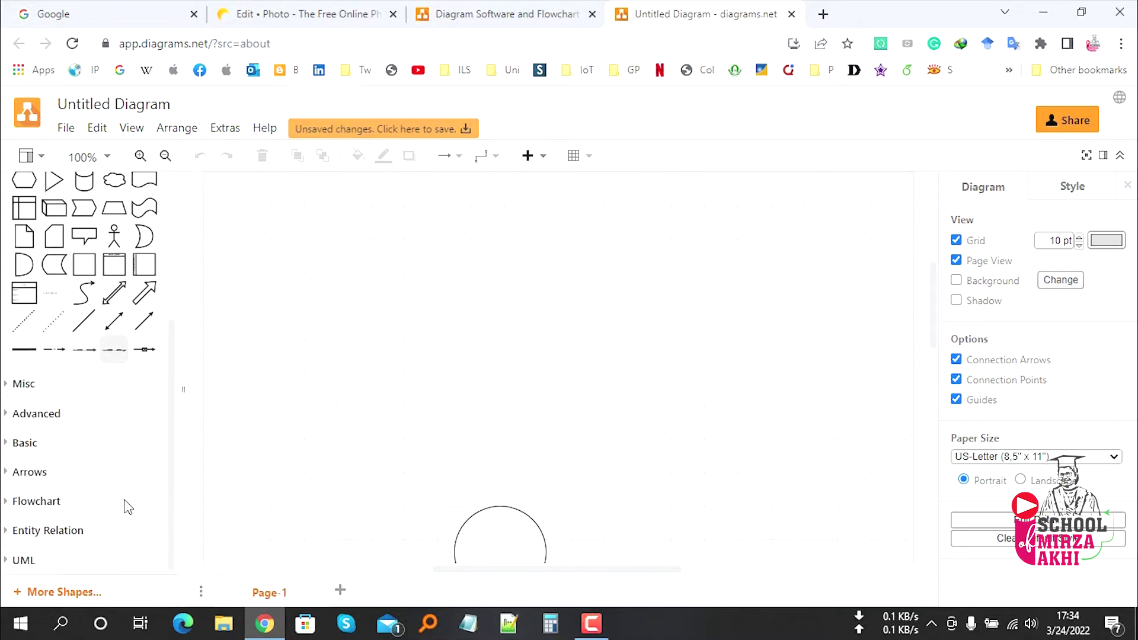
pyautogui.click(9, 506)
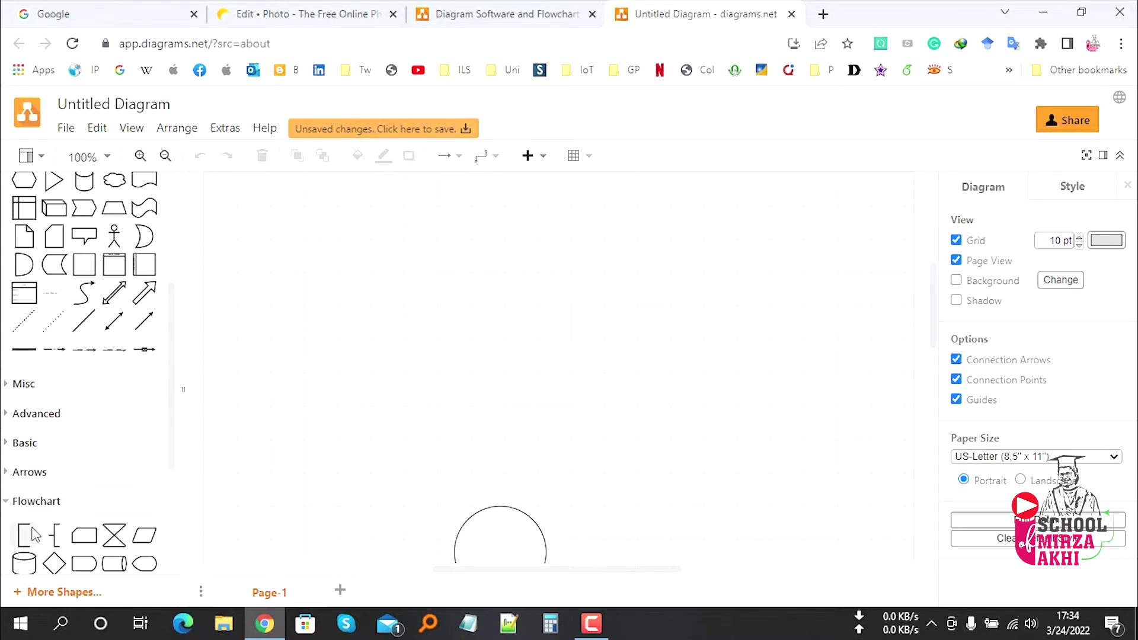
pyautogui.scroll(-3, 33, 533)
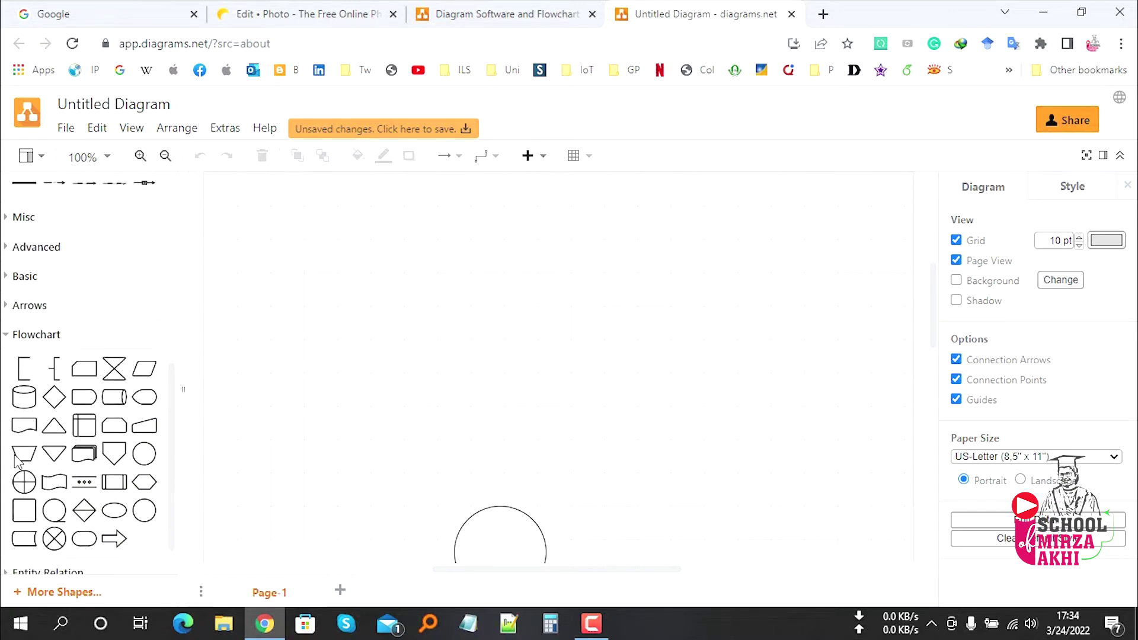
# Step: Expand the Arrows and Basic shape groups and browse their shapes
pyautogui.click(5, 306)
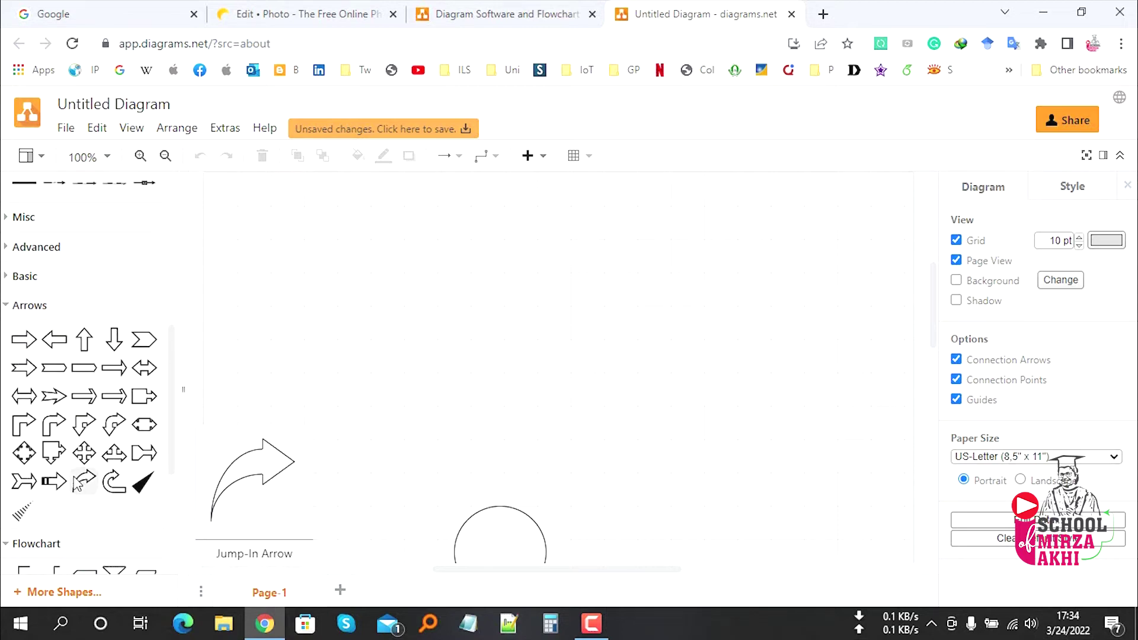
pyautogui.click(17, 283)
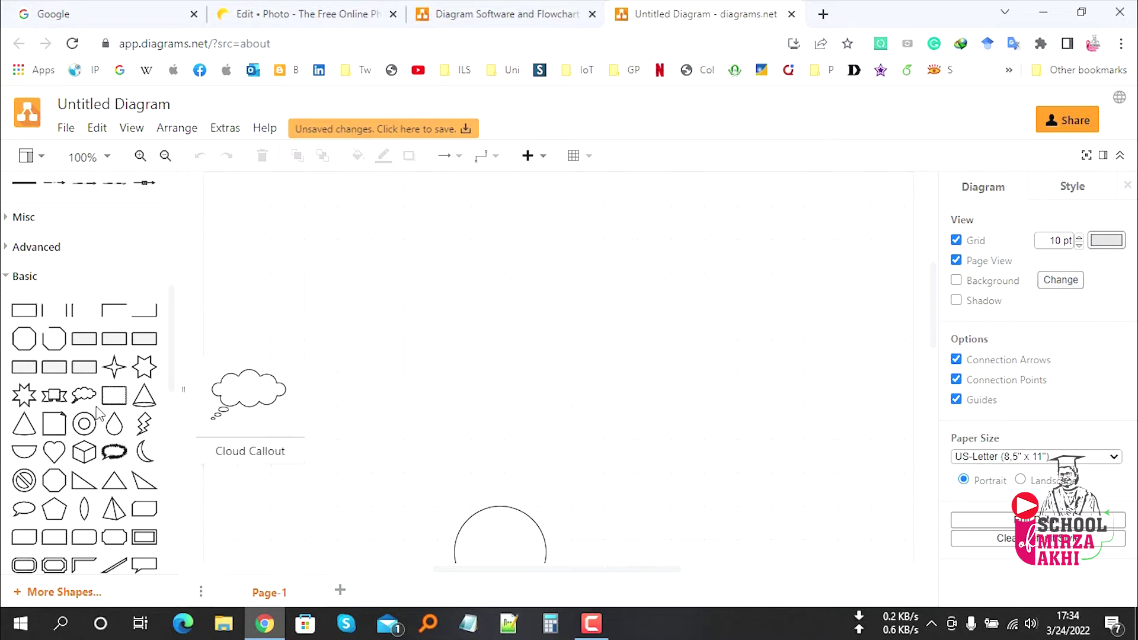
pyautogui.scroll(1, 98, 413)
pyautogui.scroll(4, 97, 414)
pyautogui.scroll(3, 88, 409)
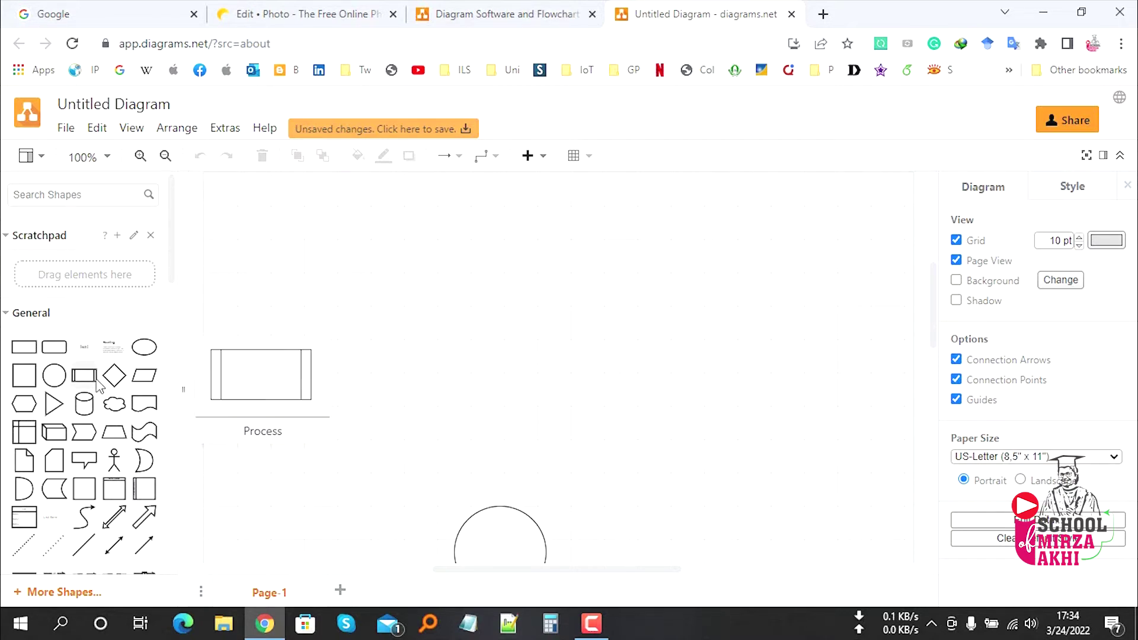
pyautogui.scroll(-3, 98, 391)
pyautogui.scroll(-3, 97, 388)
pyautogui.scroll(1, 98, 391)
pyautogui.scroll(3, 98, 392)
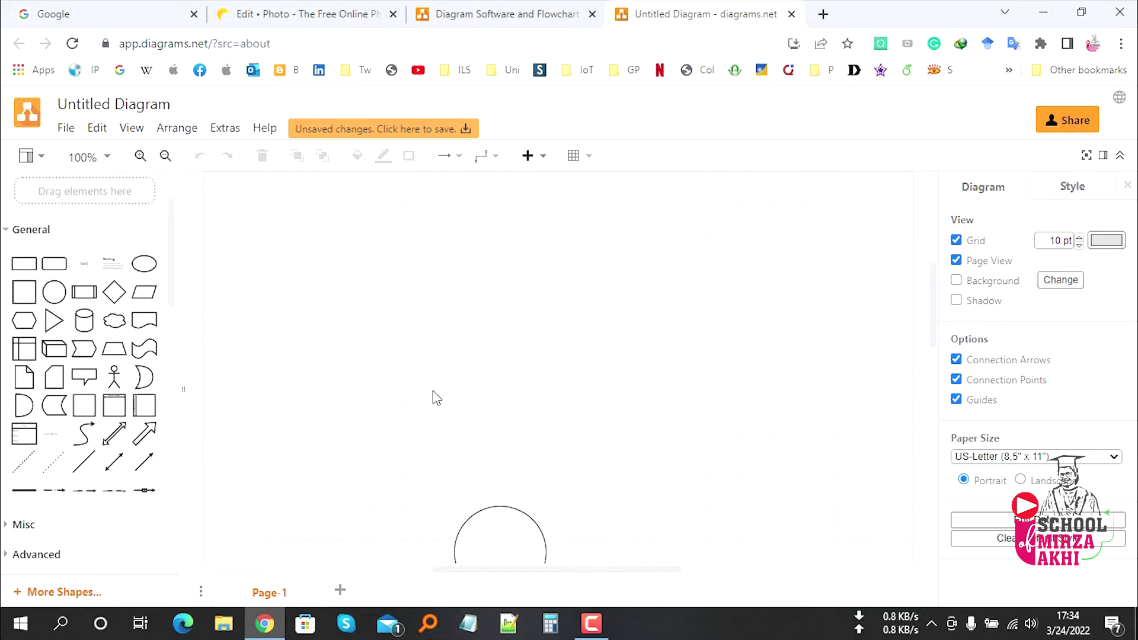
pyautogui.scroll(2, 100, 379)
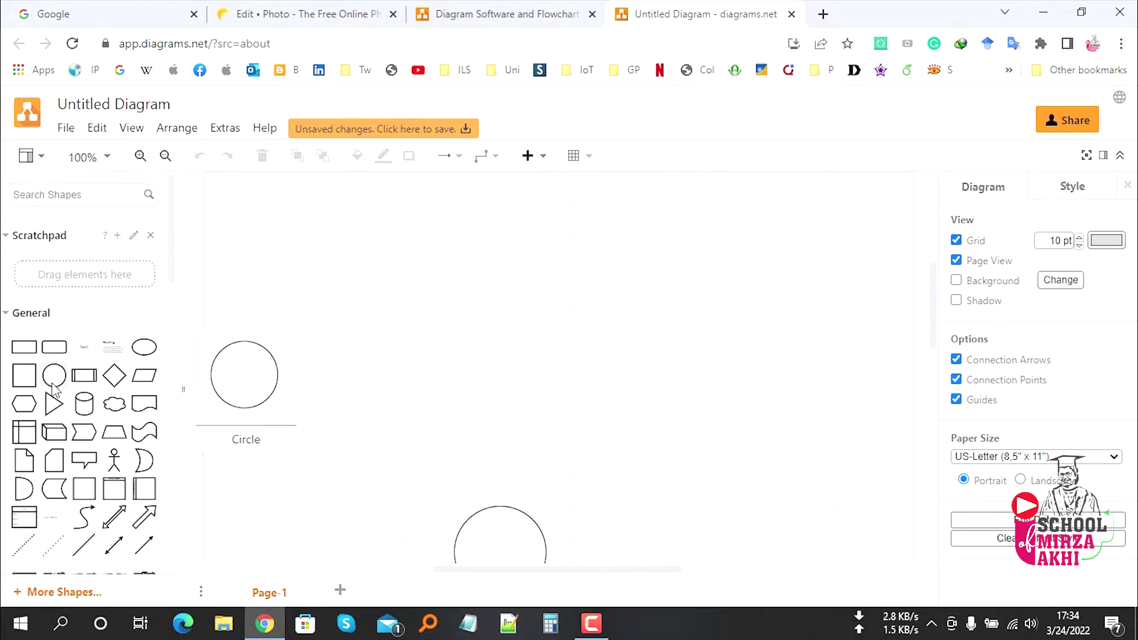
pyautogui.scroll(-1, 503, 415)
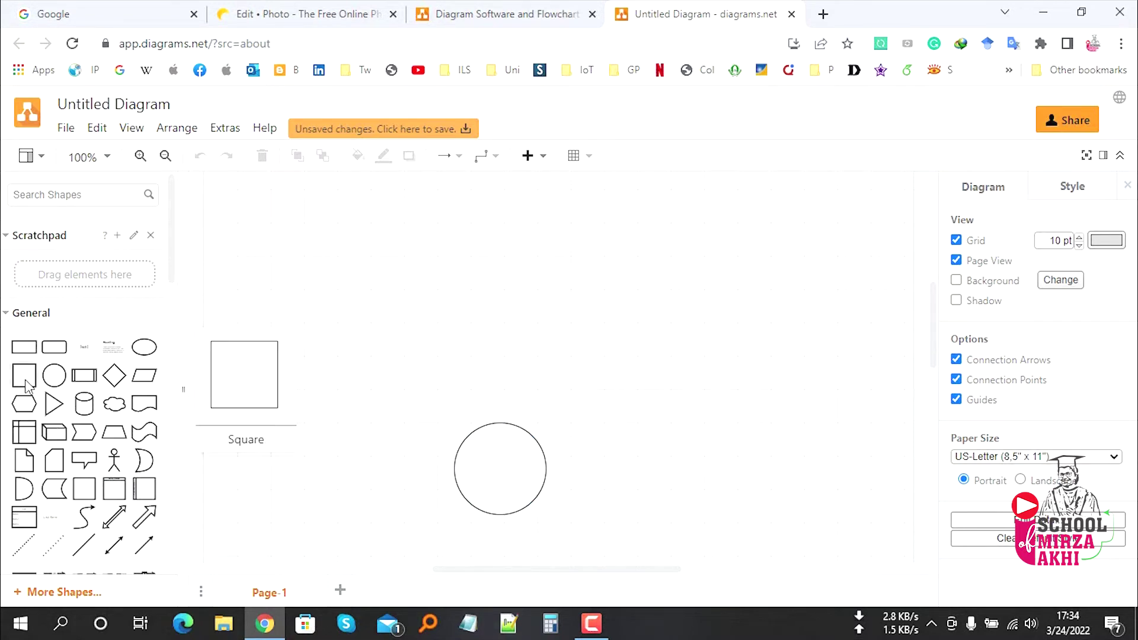
# Step: Insert a cylinder, enlarge it to 110 × 150, and give it a light-blue fill with blue outline
pyautogui.click(84, 409)
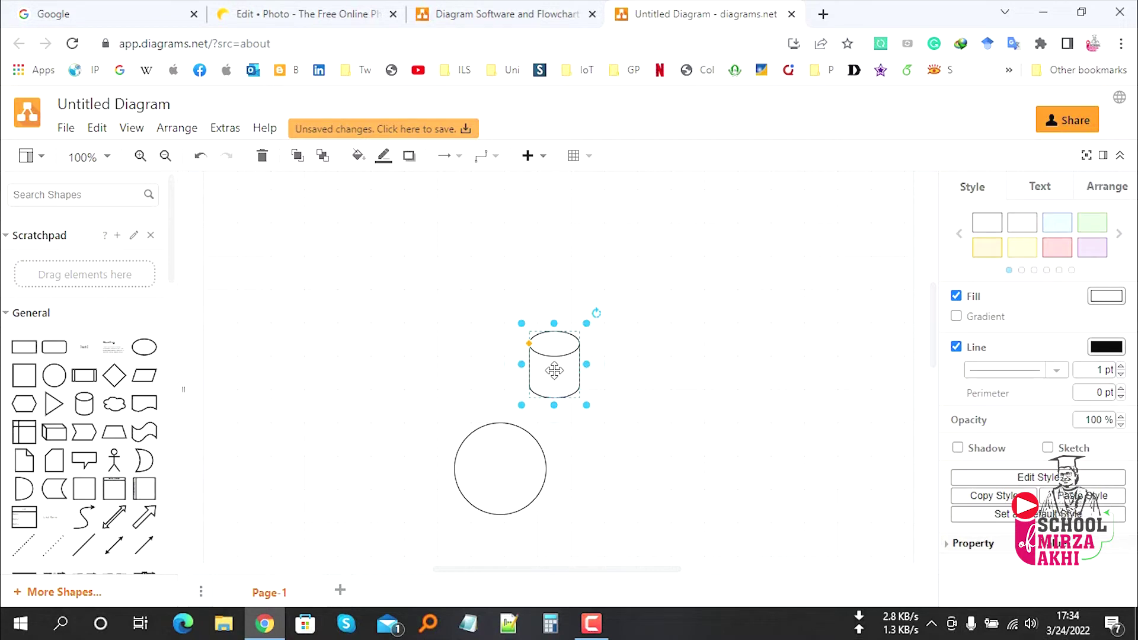
pyautogui.click(548, 391)
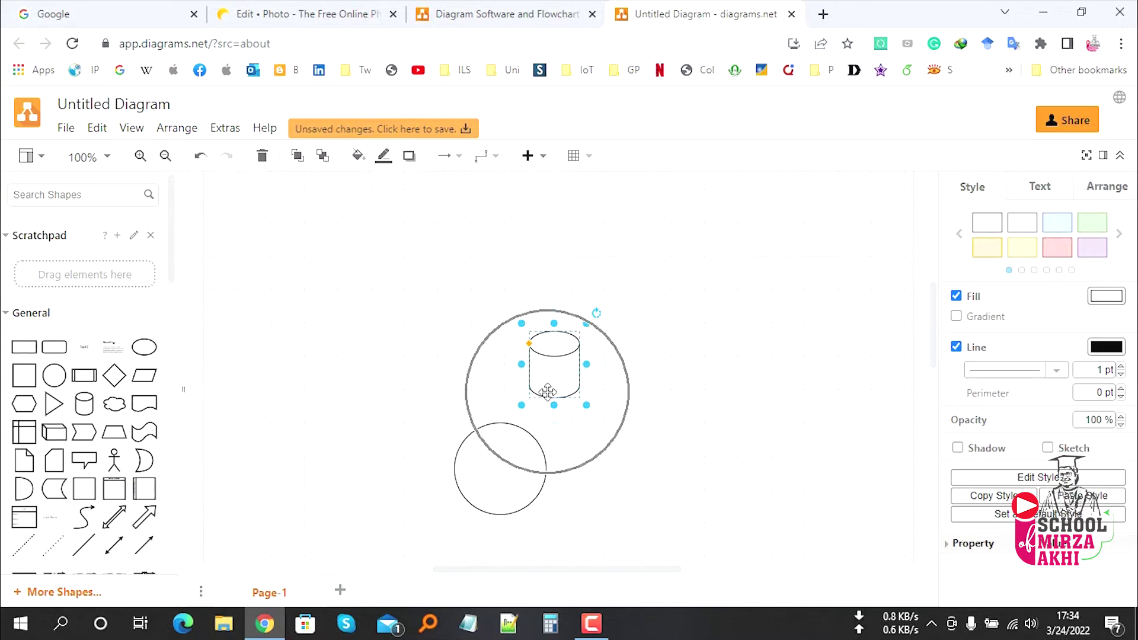
pyautogui.moveTo(584, 405); pyautogui.dragTo(622, 460)
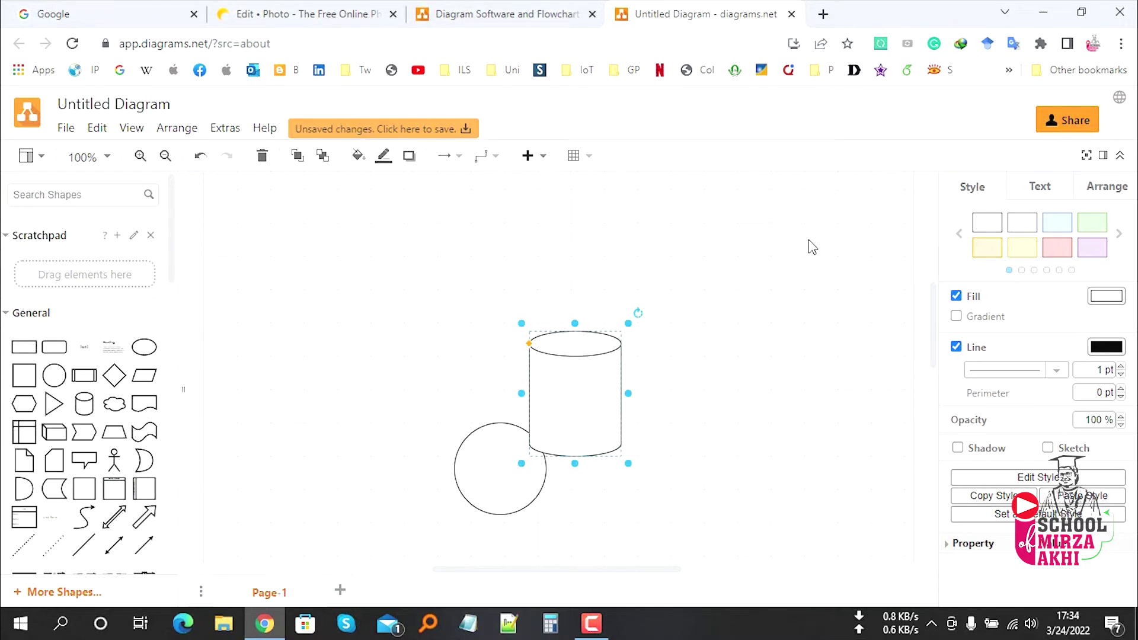
pyautogui.click(1058, 224)
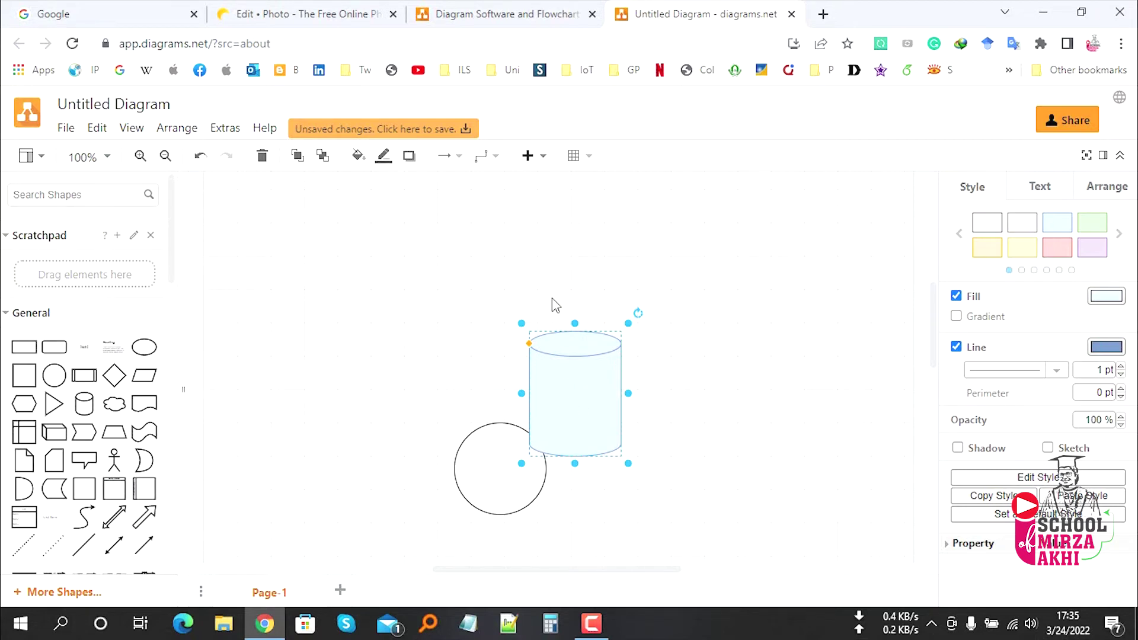
# Step: Keep Helvetica as the font and type the channel's name as the cylinder's label
pyautogui.click(1031, 189)
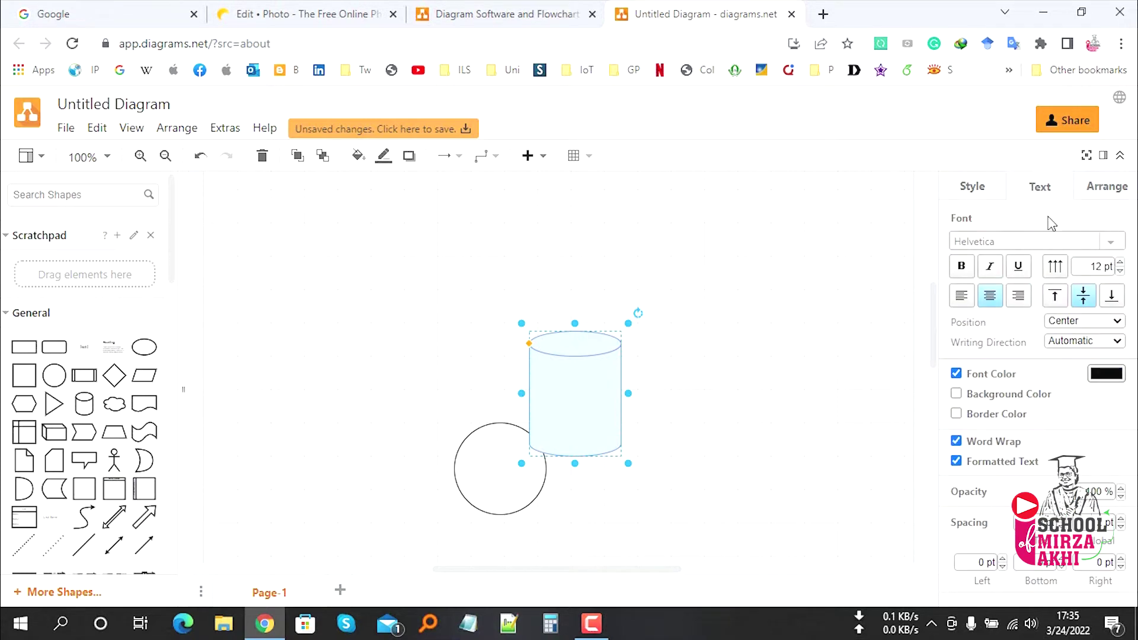
pyautogui.click(1010, 243)
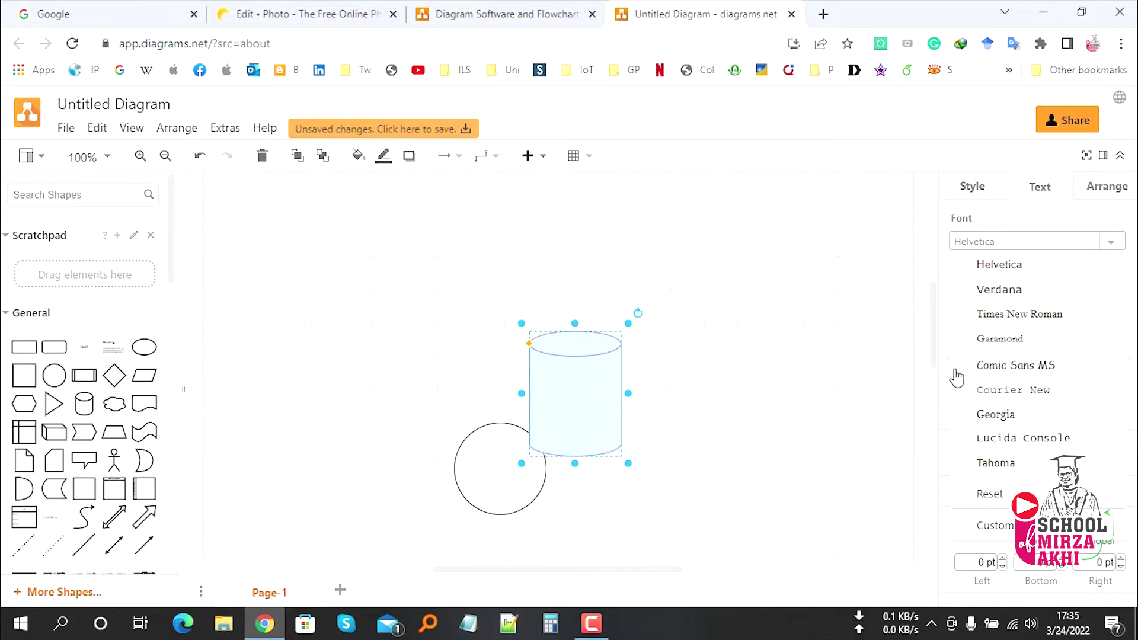
pyautogui.click(1036, 217)
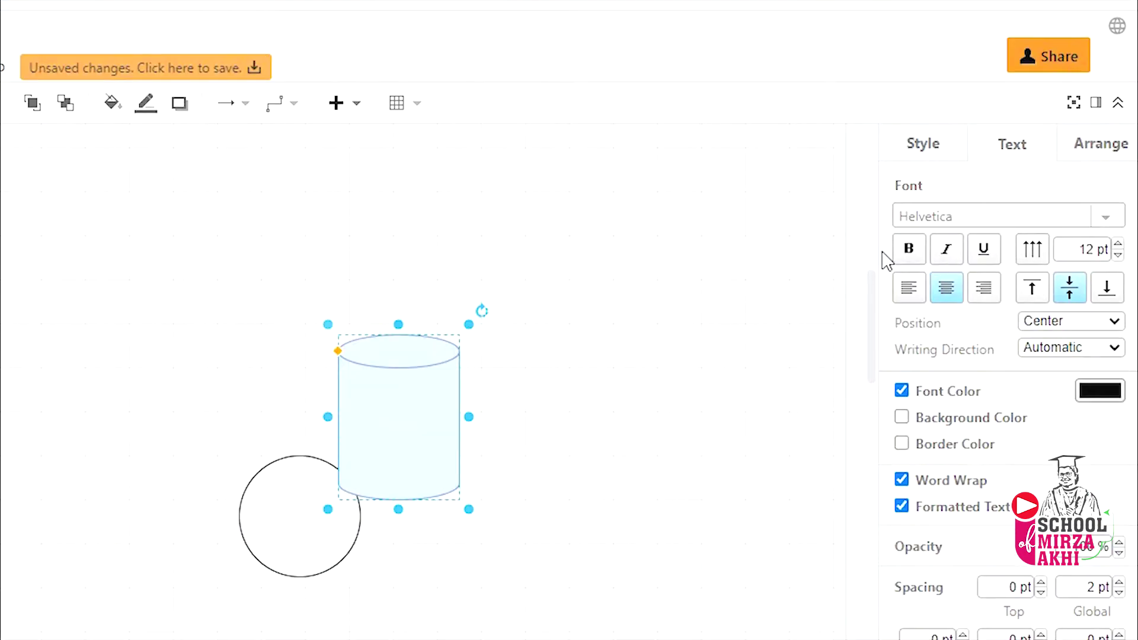
pyautogui.doubleClick(390, 422)
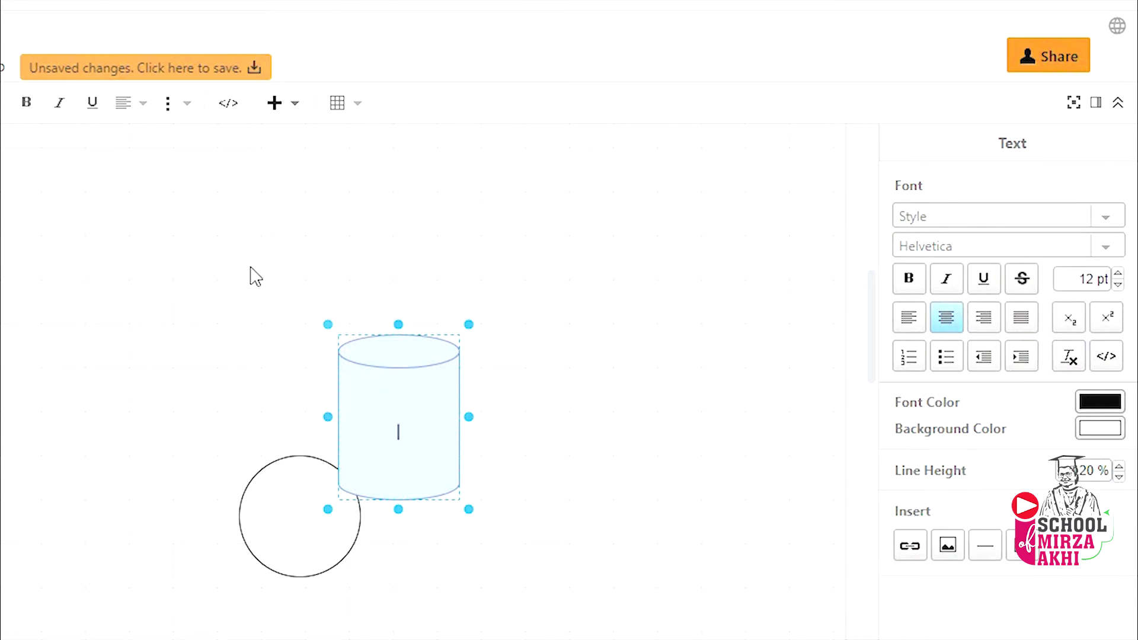
pyautogui.write('iSc')
pyautogui.write('hool of ')
pyautogui.write('Mirza A')
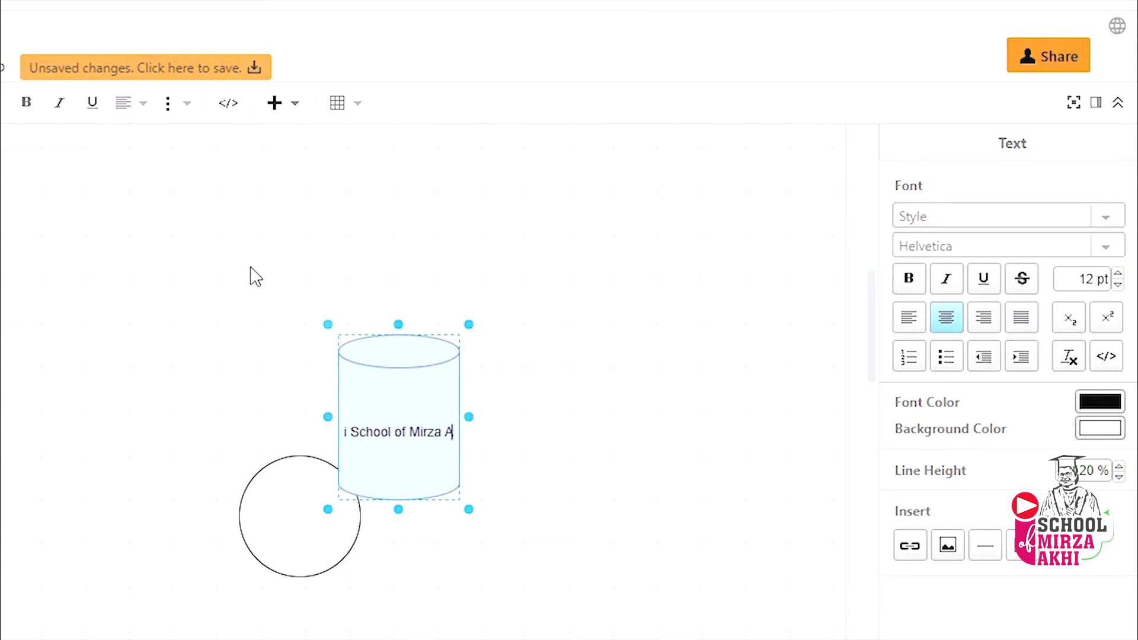
pyautogui.write('khi')
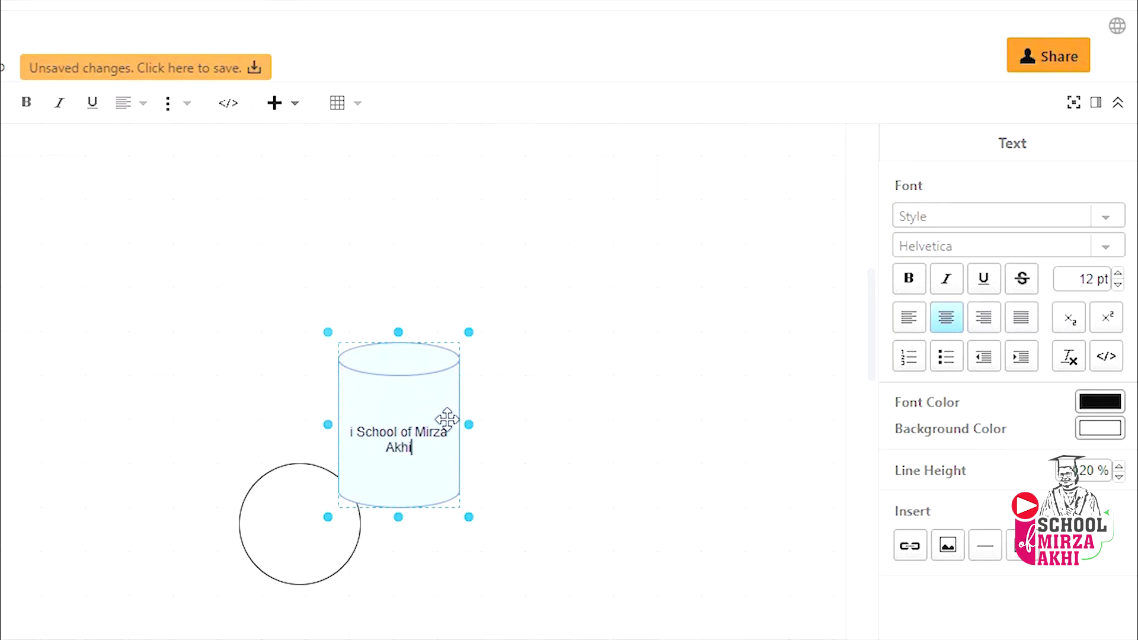
# Step: Stretch the cylinder to 150 × 230 so the label fits one line, then select the label text
pyautogui.moveTo(468, 424); pyautogui.dragTo(501, 422)
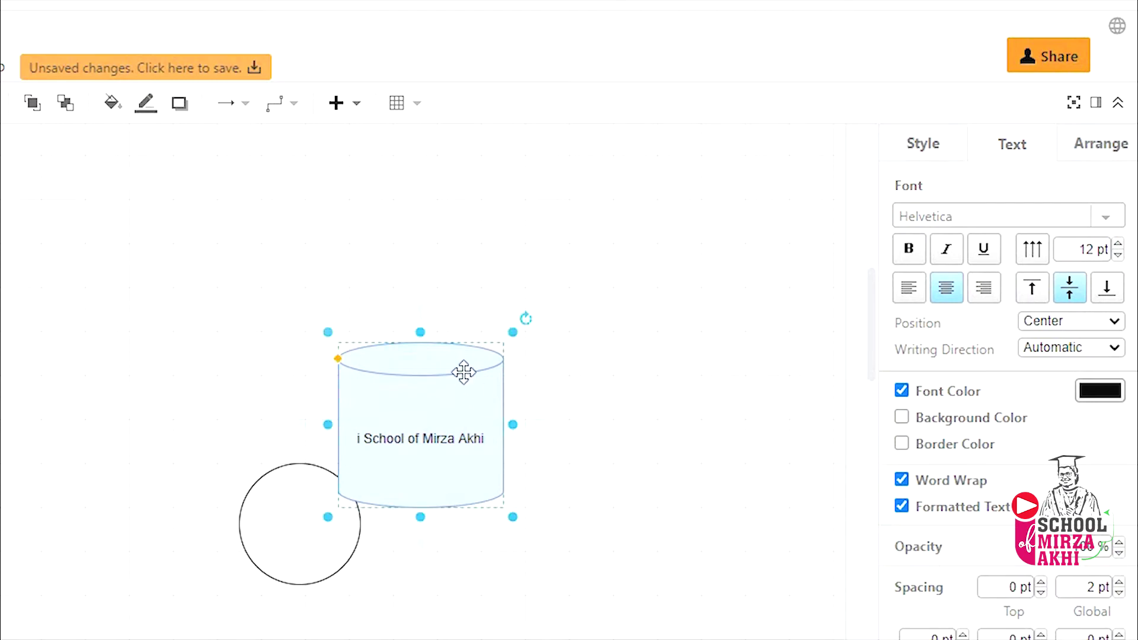
pyautogui.moveTo(420, 343); pyautogui.dragTo(437, 243)
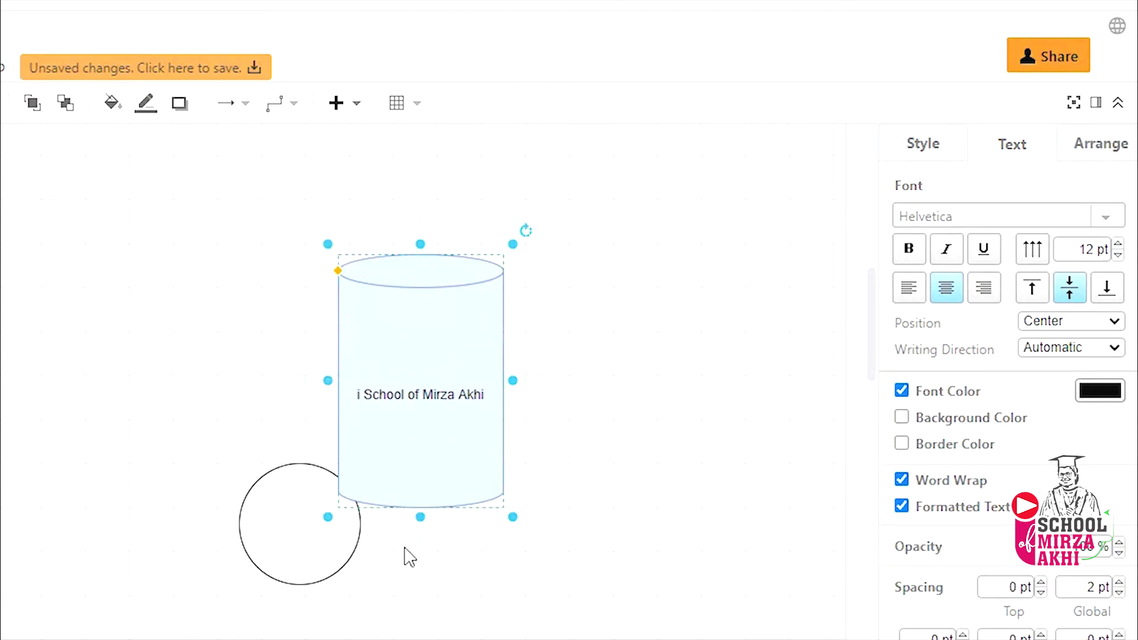
pyautogui.doubleClick(414, 389)
# Step: Make the cylinder's label bold, red (FF0000) and 17 pt
pyautogui.click(907, 281)
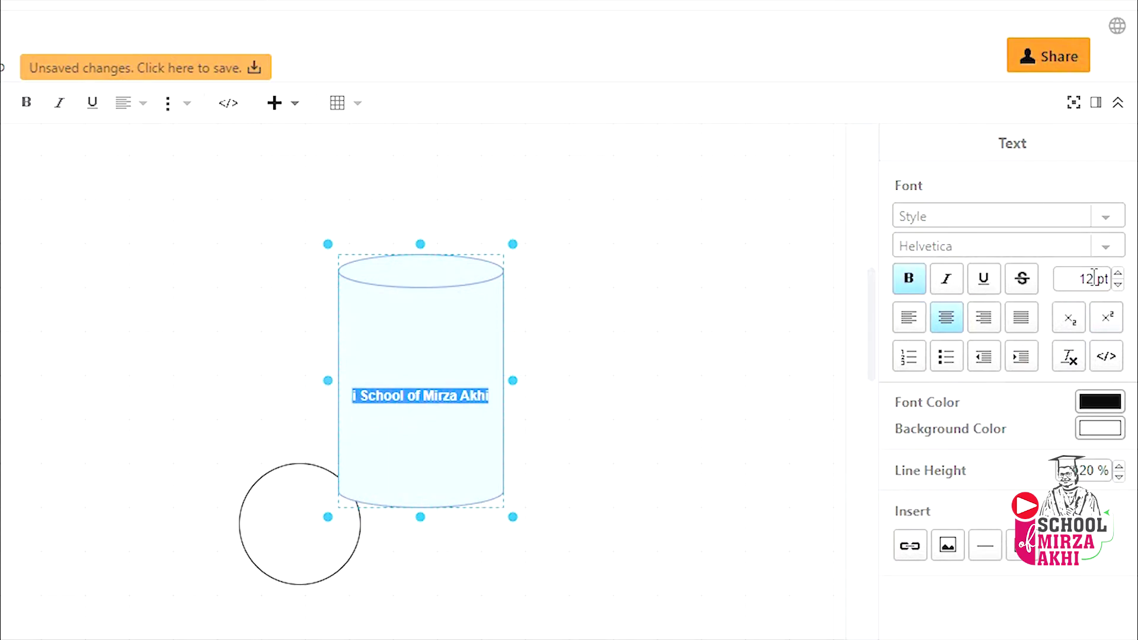
pyautogui.click(1103, 403)
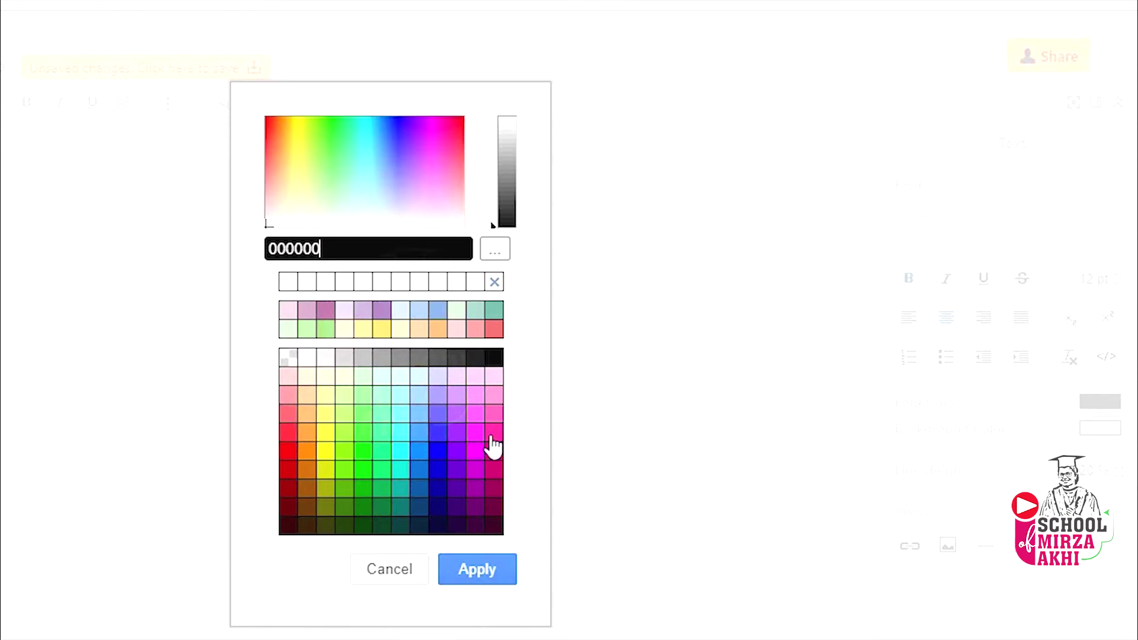
pyautogui.click(285, 452)
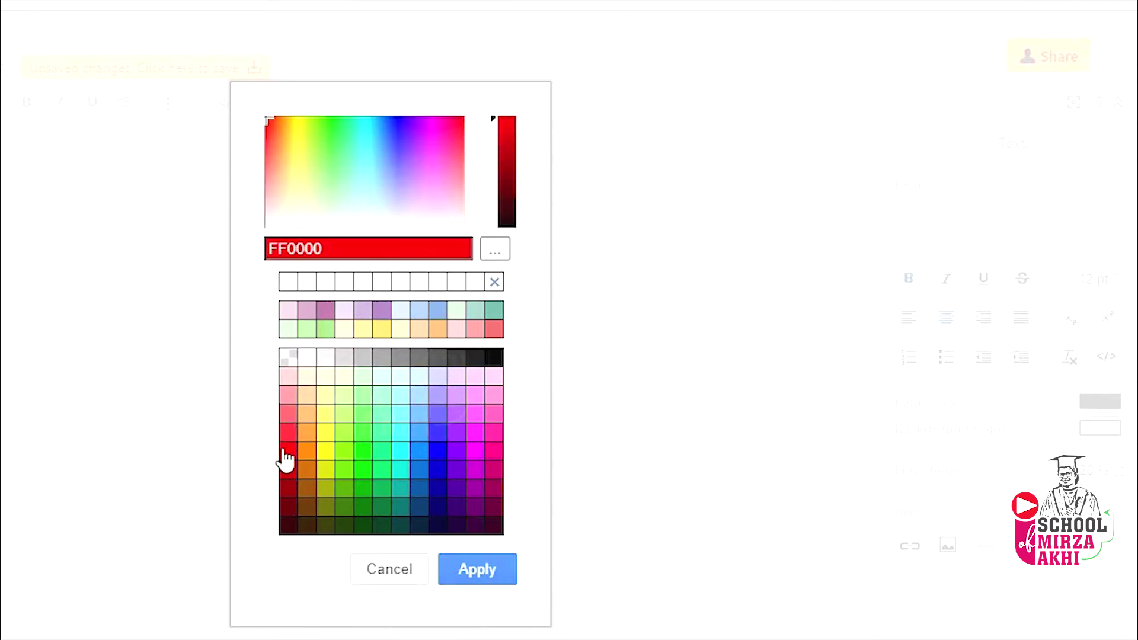
pyautogui.click(477, 576)
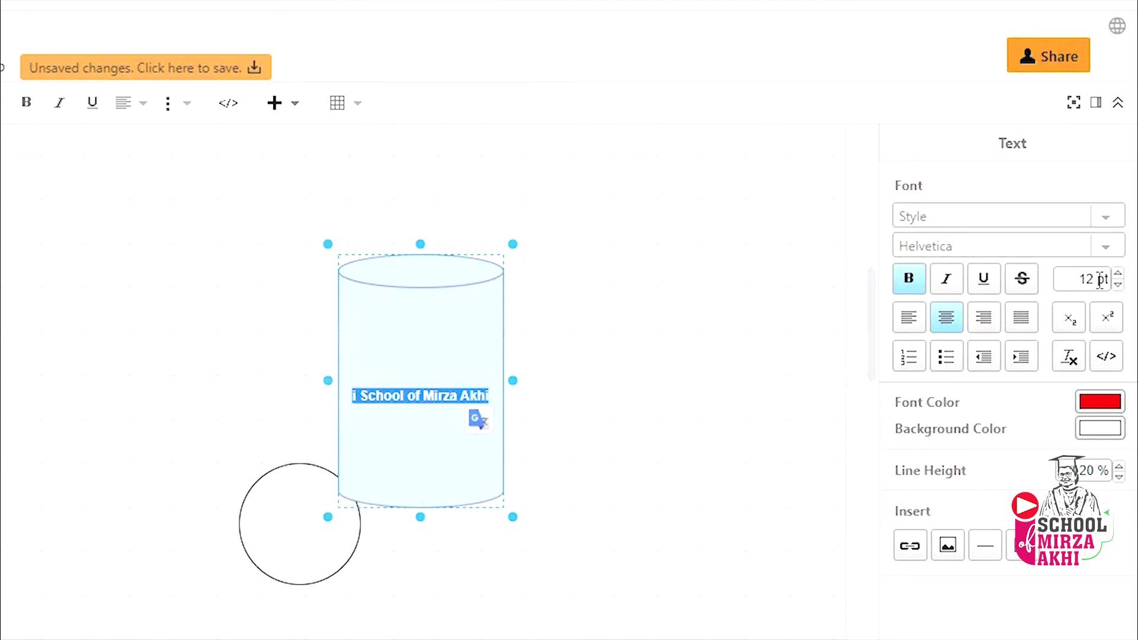
pyautogui.doubleClick(1077, 282)
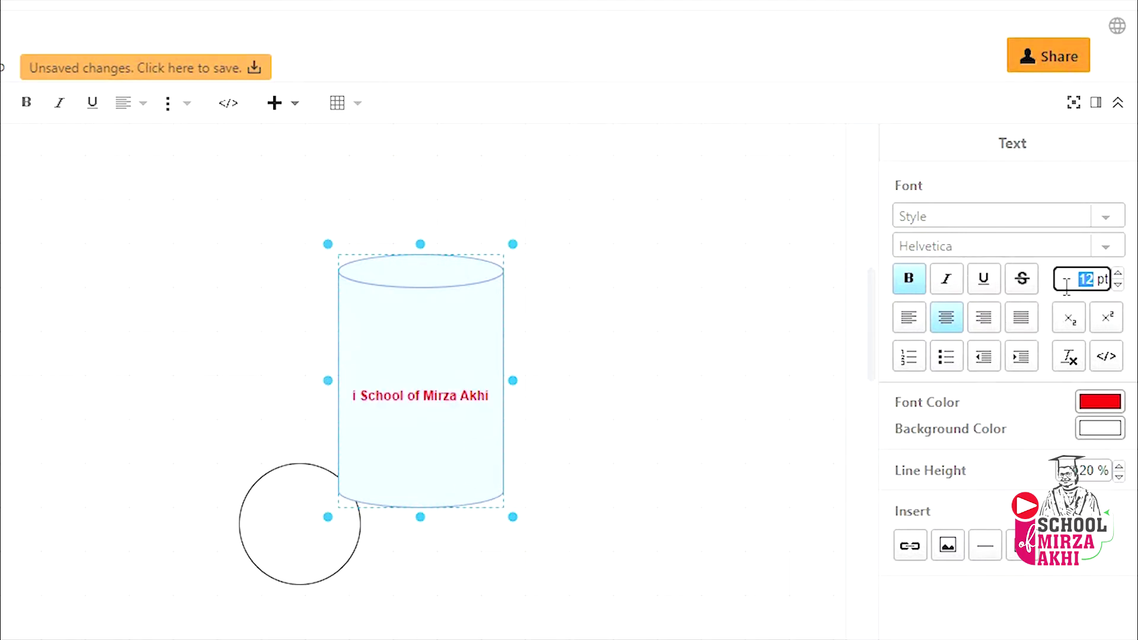
pyautogui.write('17')
pyautogui.press('Return')
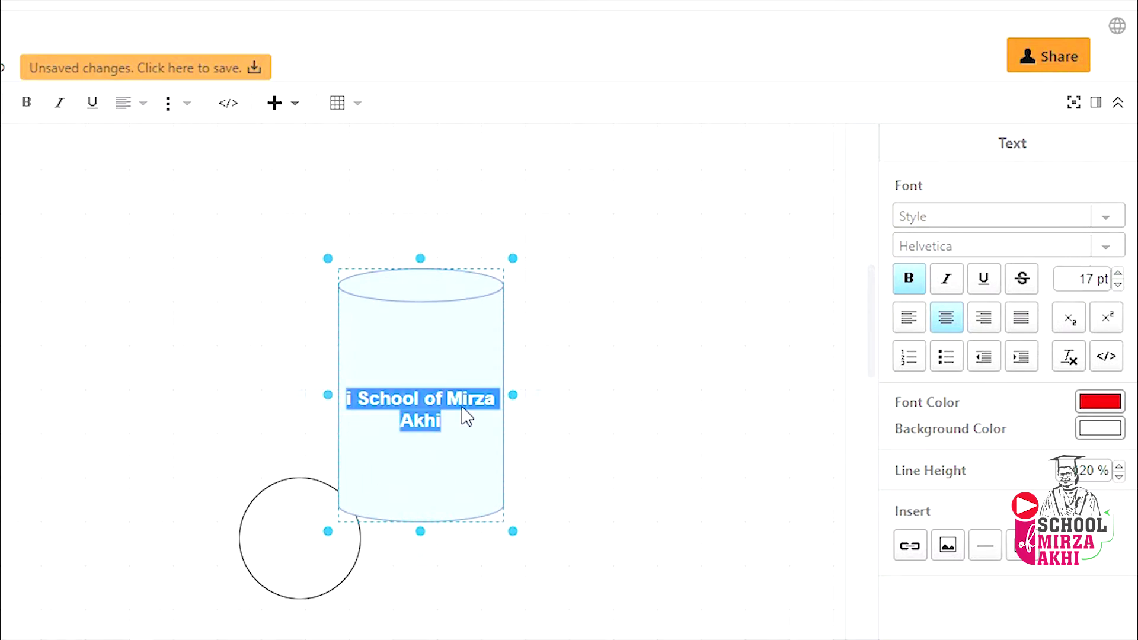
pyautogui.click(423, 398)
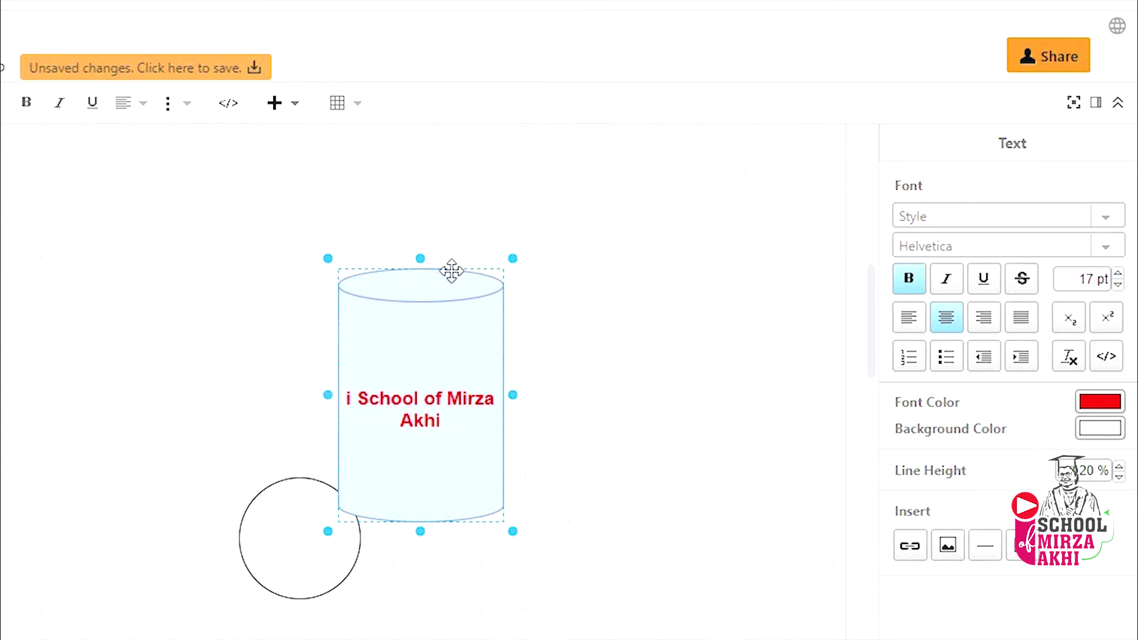
# Step: Resize the cylinder to 220 × 250 so the red label fits on a single line
pyautogui.moveTo(427, 256); pyautogui.dragTo(421, 235)
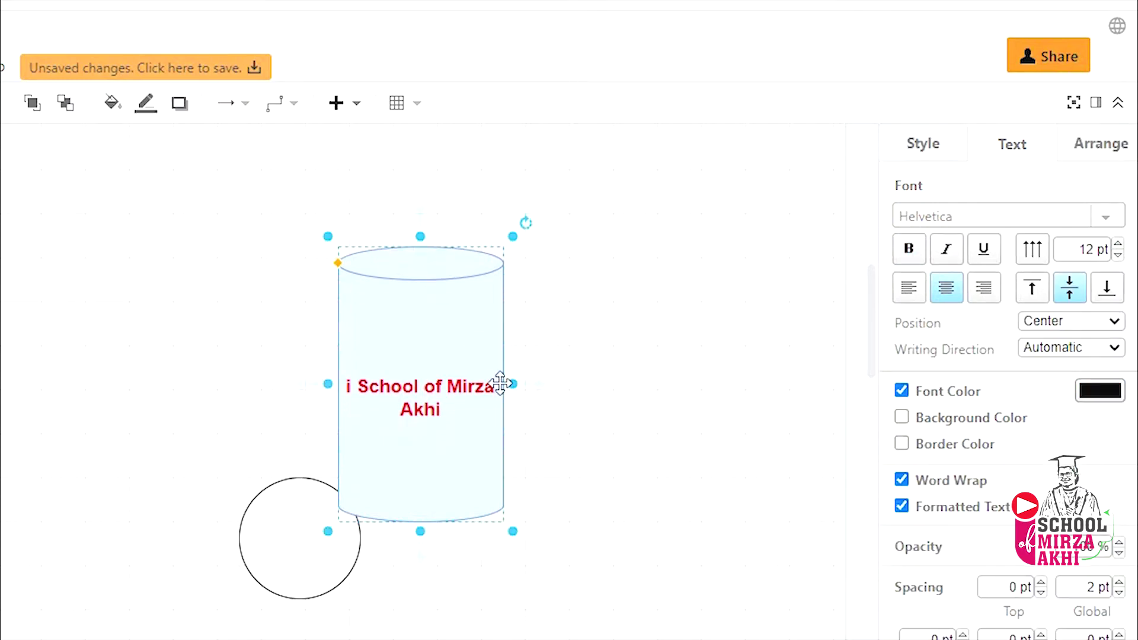
pyautogui.moveTo(512, 384); pyautogui.dragTo(533, 385)
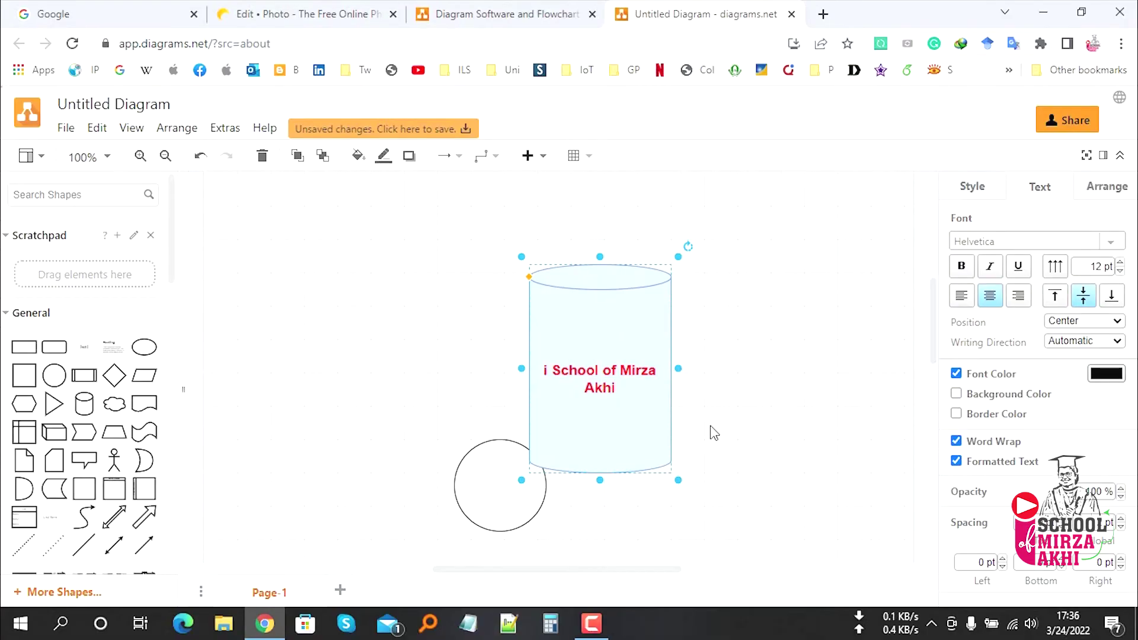
pyautogui.moveTo(678, 368); pyautogui.dragTo(719, 368)
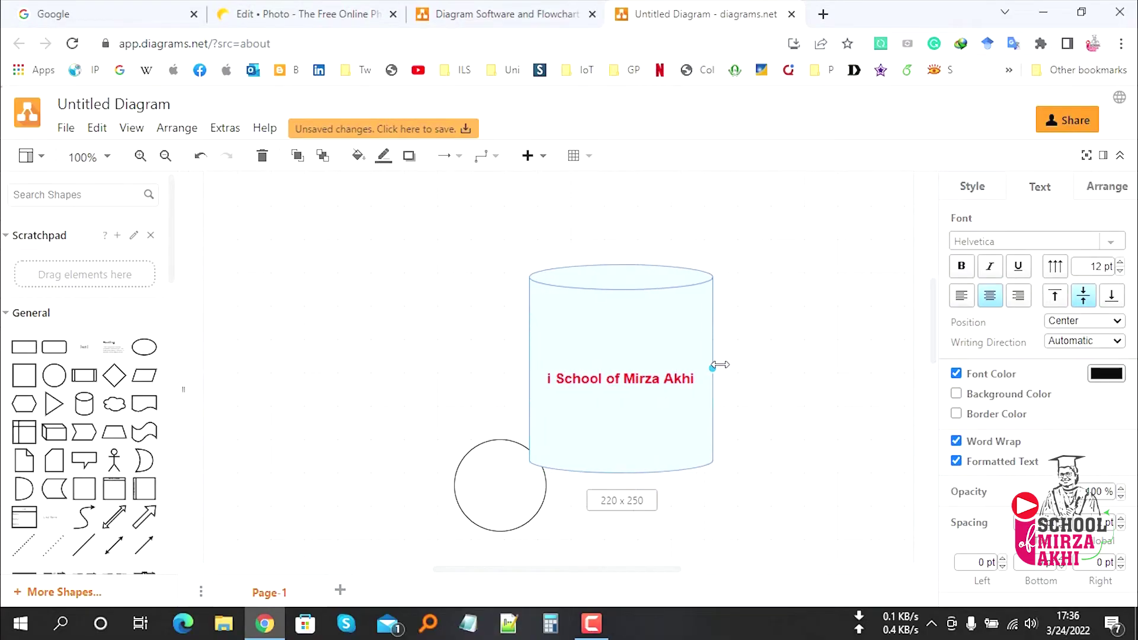
pyautogui.click(759, 405)
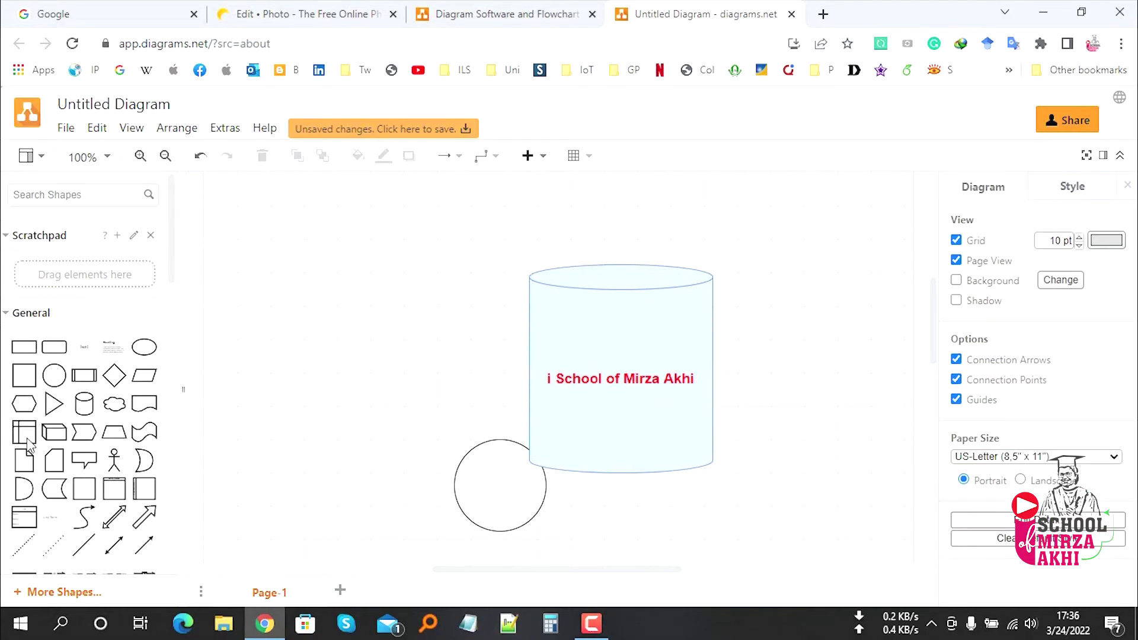
pyautogui.scroll(-5, 35, 468)
pyautogui.scroll(-5, 45, 474)
pyautogui.scroll(-5, 45, 474)
pyautogui.scroll(-5, 54, 492)
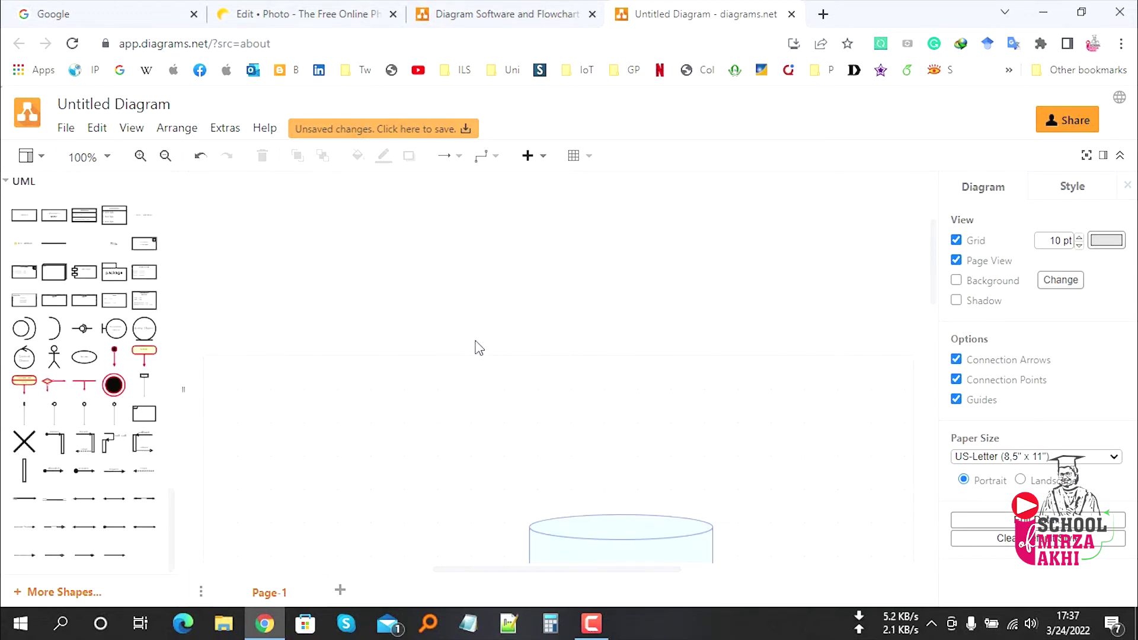
# Step: Load userbenchmark.com in a new fifth browser tab
pyautogui.click(823, 13)
pyautogui.write('user')
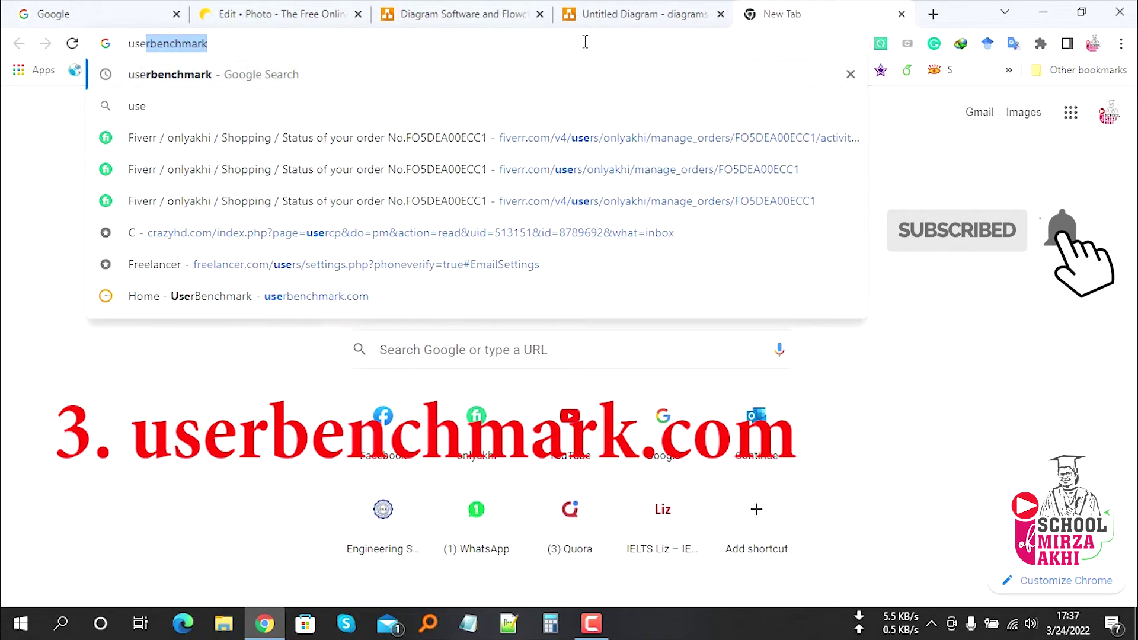
pyautogui.write('bench')
pyautogui.write('mar')
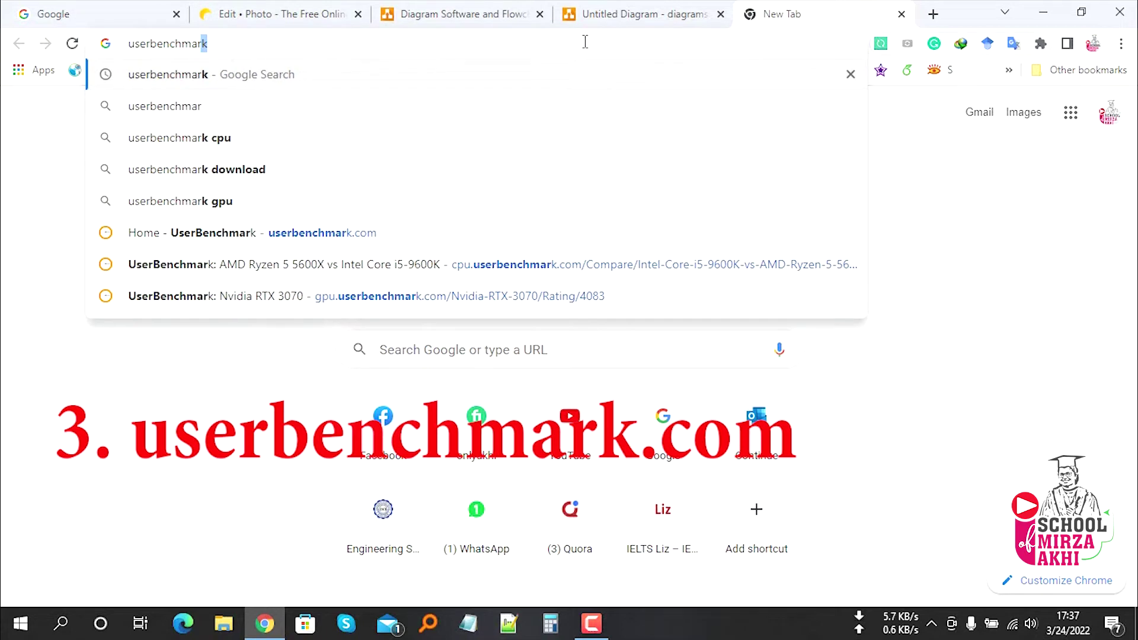
pyautogui.write('k')
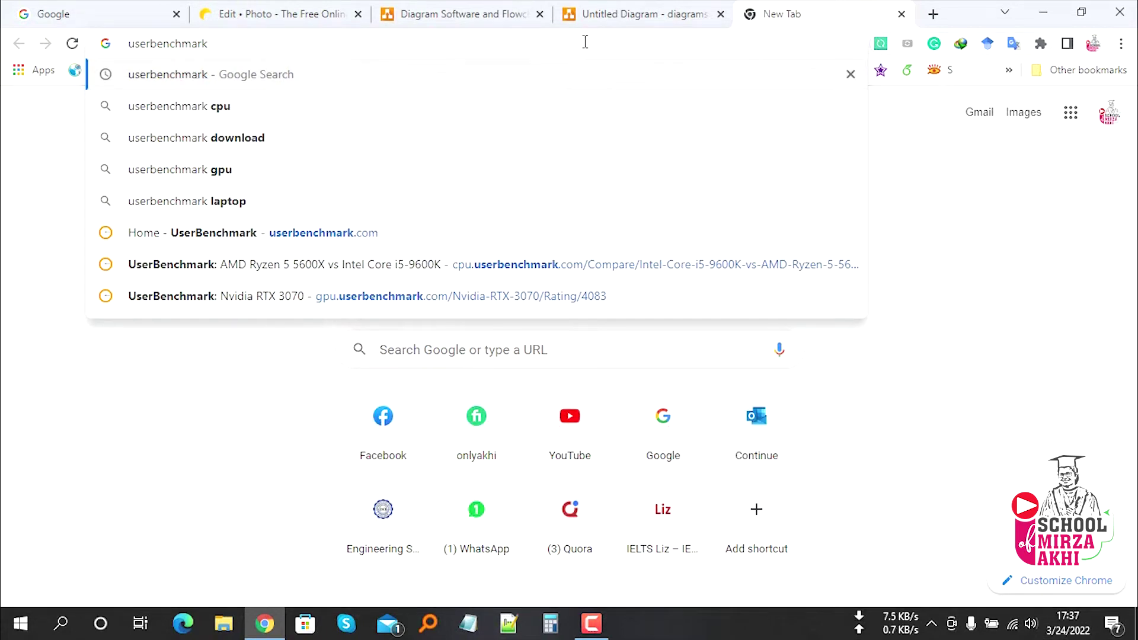
pyautogui.write('.com')
pyautogui.press('Return')
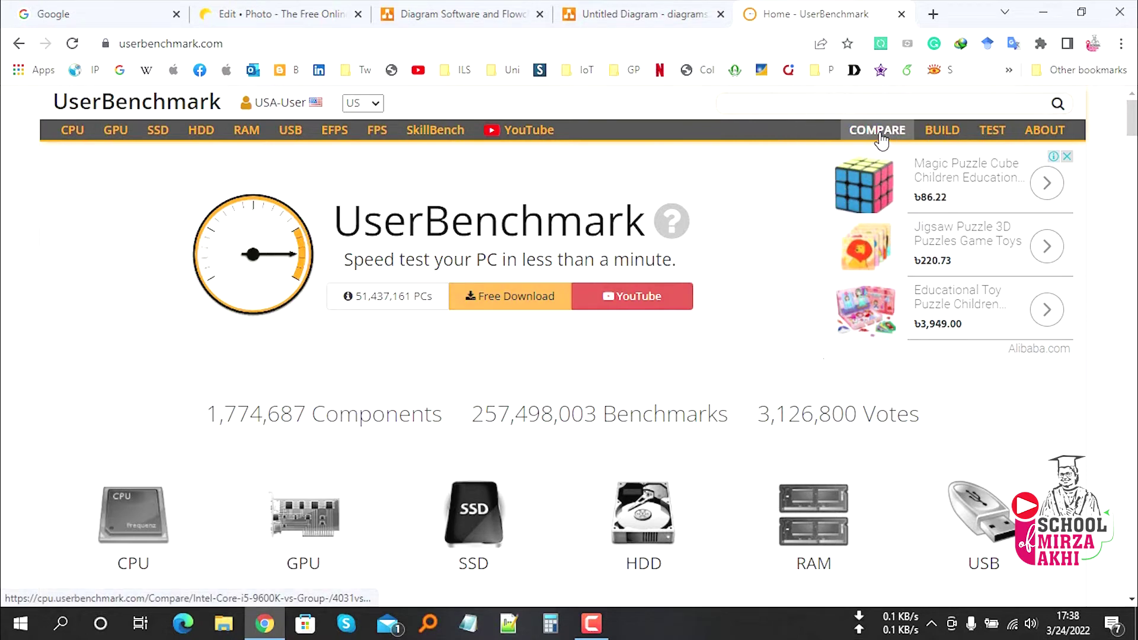
# Step: Set up a CPU comparison of the Core i5-9600K against the Ryzen 5 5600X
pyautogui.click(880, 139)
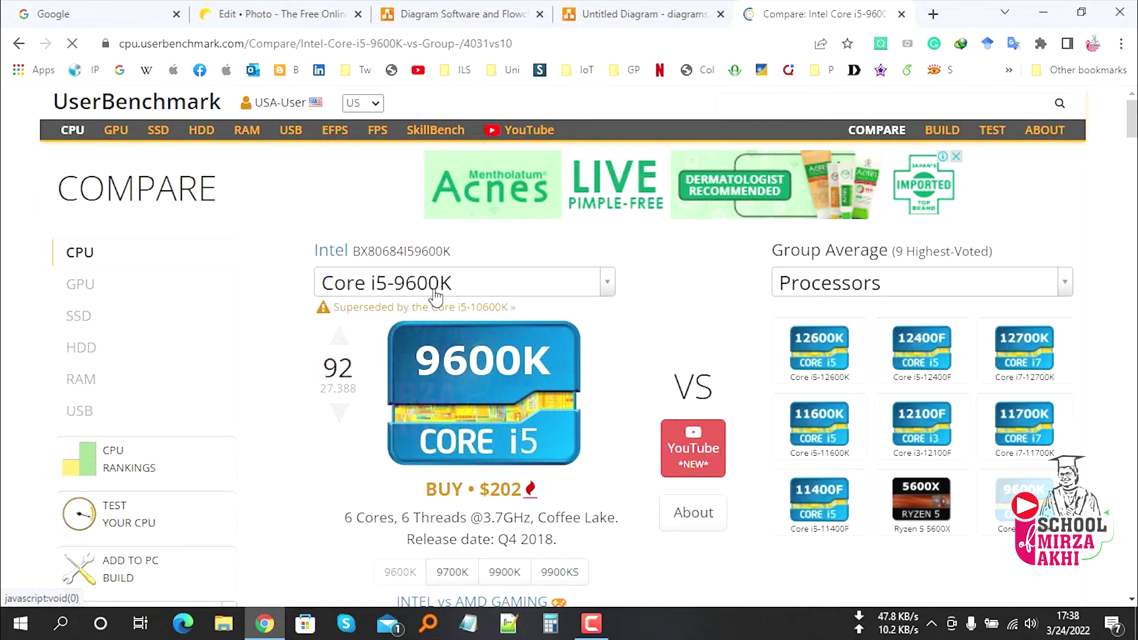
pyautogui.click(408, 292)
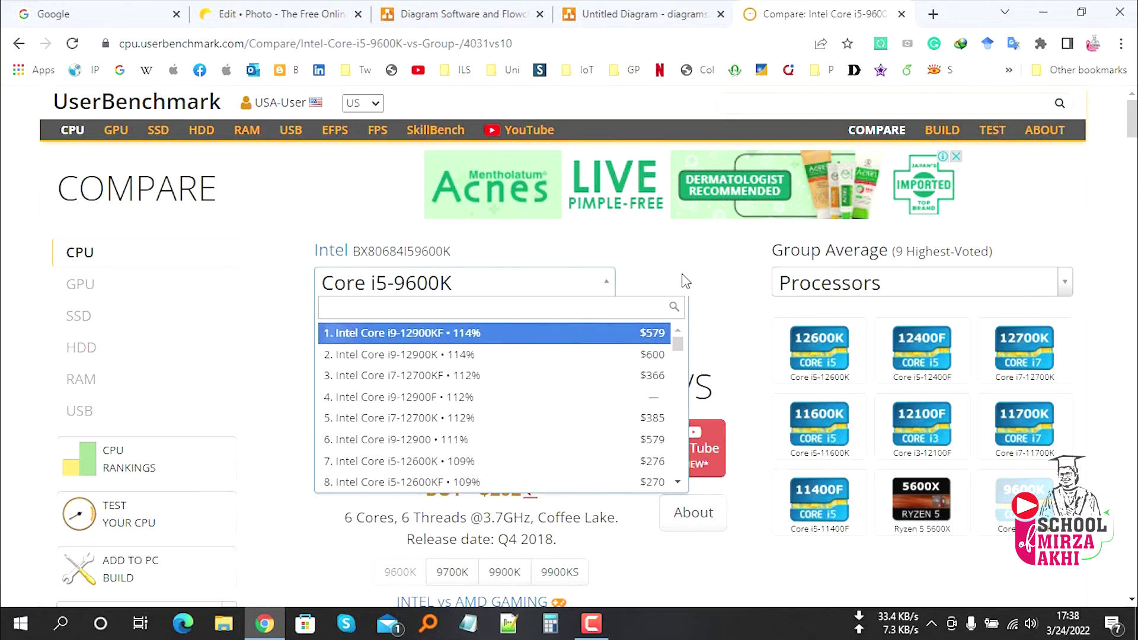
pyautogui.click(608, 291)
pyautogui.click(608, 292)
pyautogui.click(642, 262)
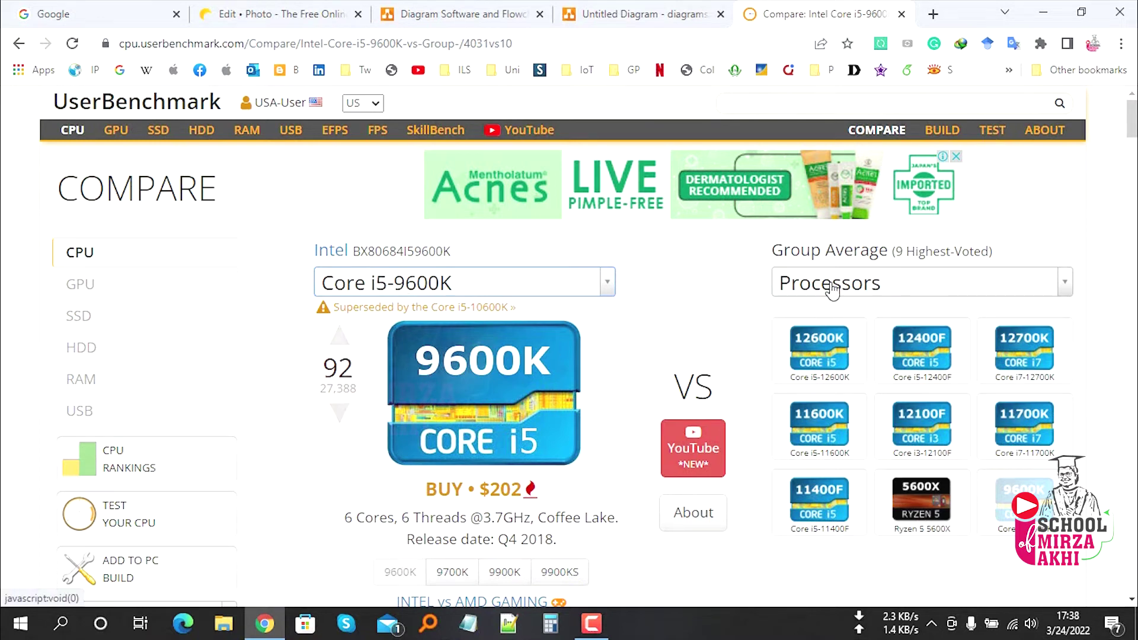
pyautogui.click(927, 525)
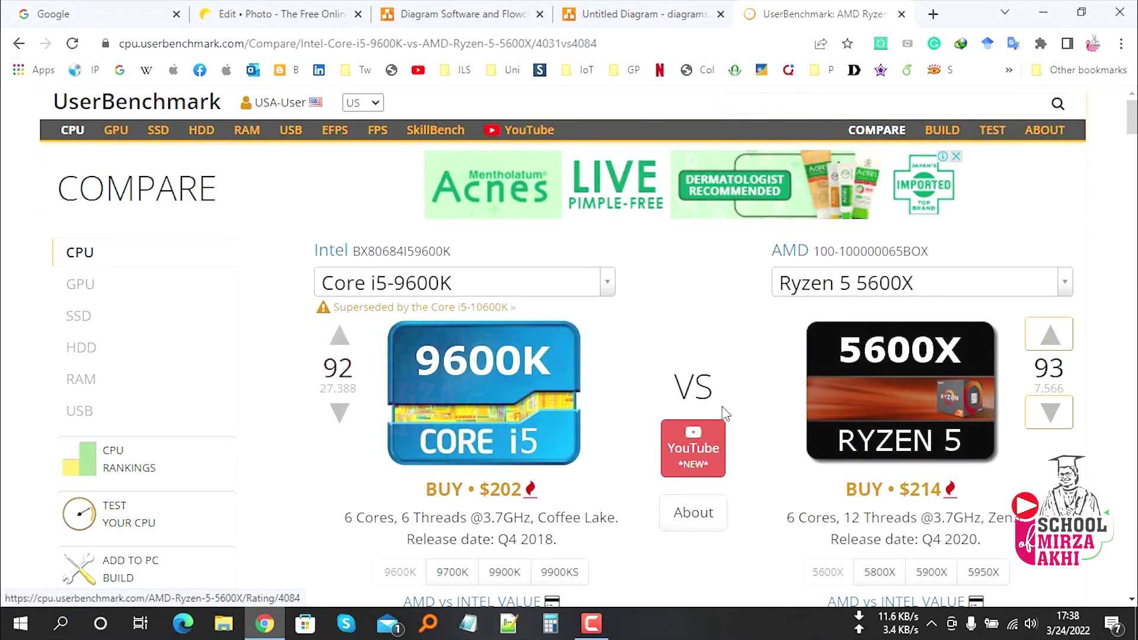
# Step: Scroll through the comparison's game EFps and effective speed results, scoring 92 versus 93
pyautogui.scroll(-1, 782, 451)
pyautogui.scroll(1, 611, 356)
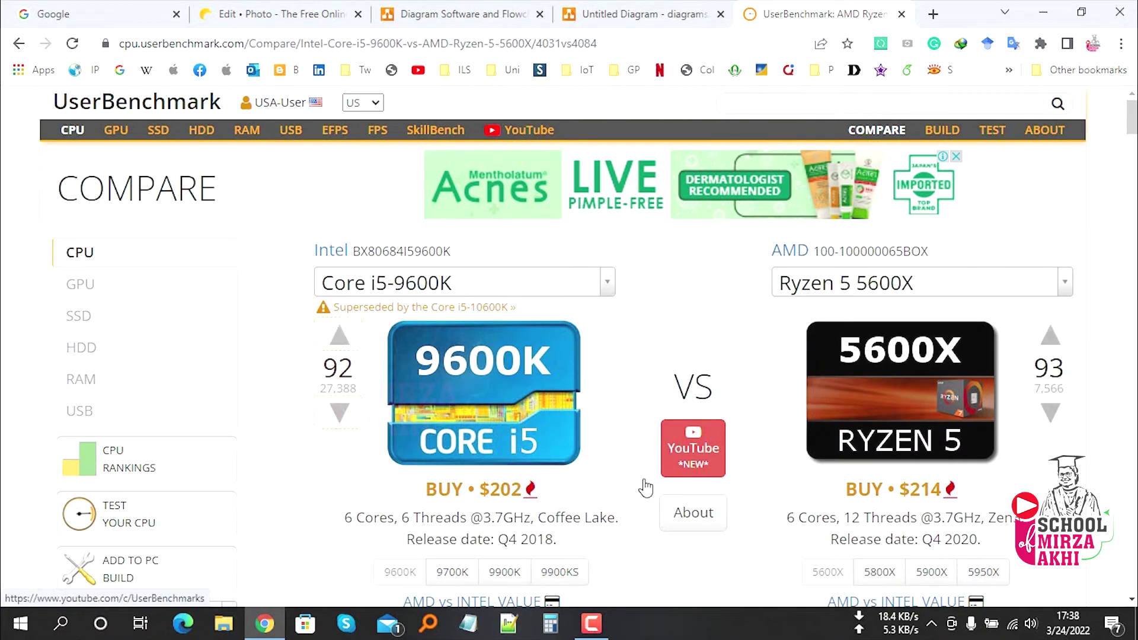
pyautogui.scroll(-2, 344, 415)
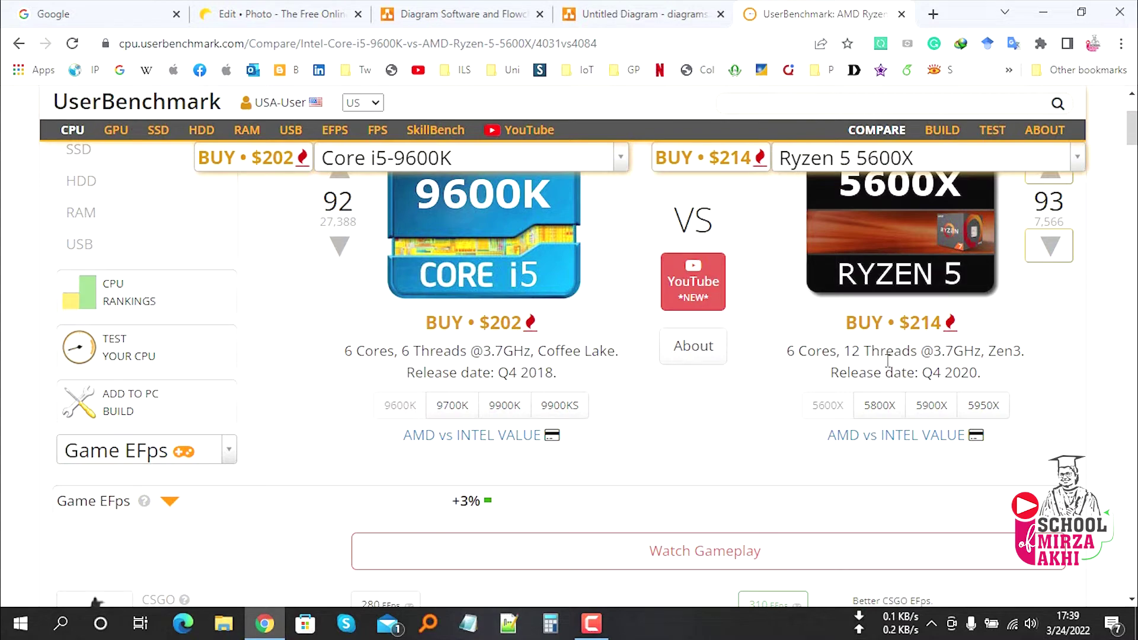
pyautogui.scroll(-2, 551, 462)
pyautogui.scroll(-3, 551, 462)
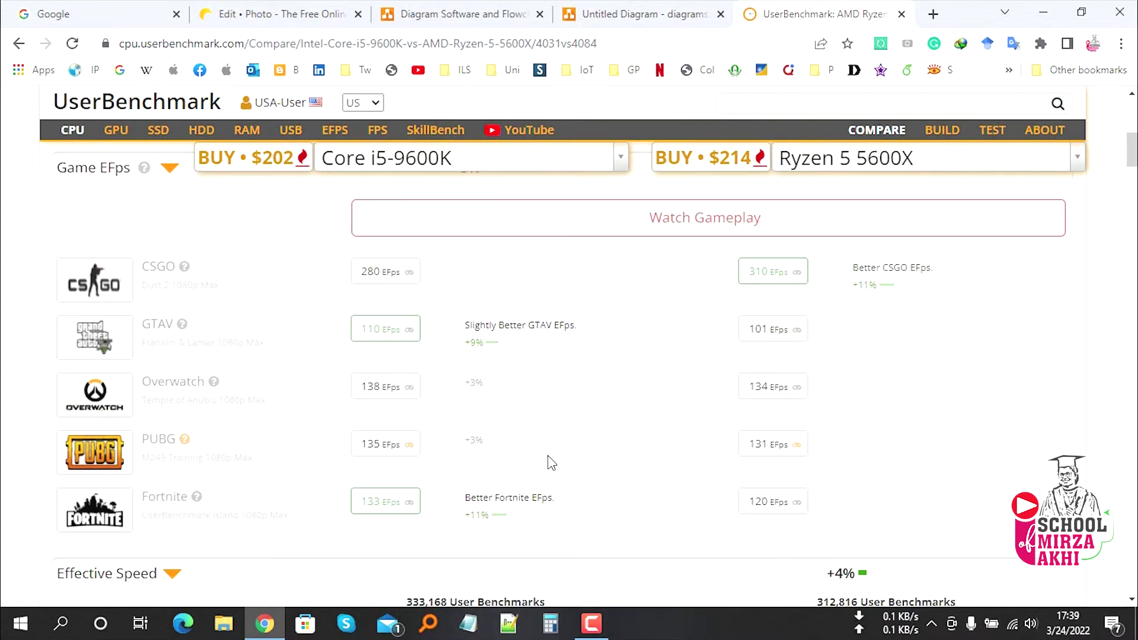
pyautogui.scroll(-4, 551, 465)
pyautogui.scroll(3, 554, 469)
pyautogui.scroll(-3, 557, 474)
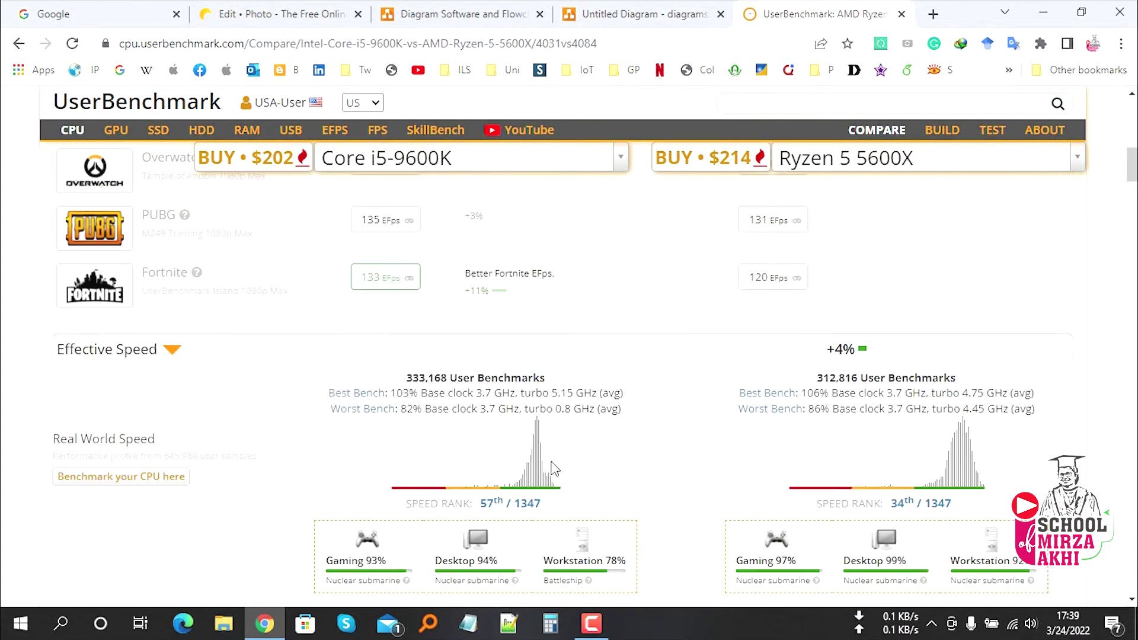
pyautogui.scroll(5, 562, 479)
pyautogui.scroll(4, 568, 479)
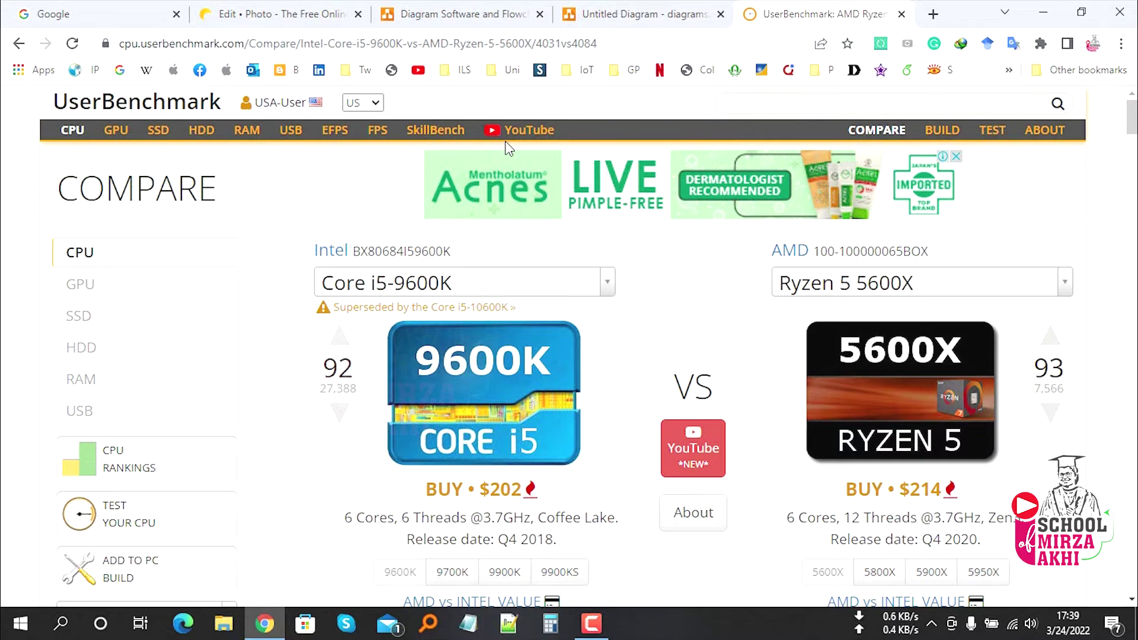
# Step: Search Google for 10minutemail and open the site to receive a temporary address
pyautogui.click(533, 45)
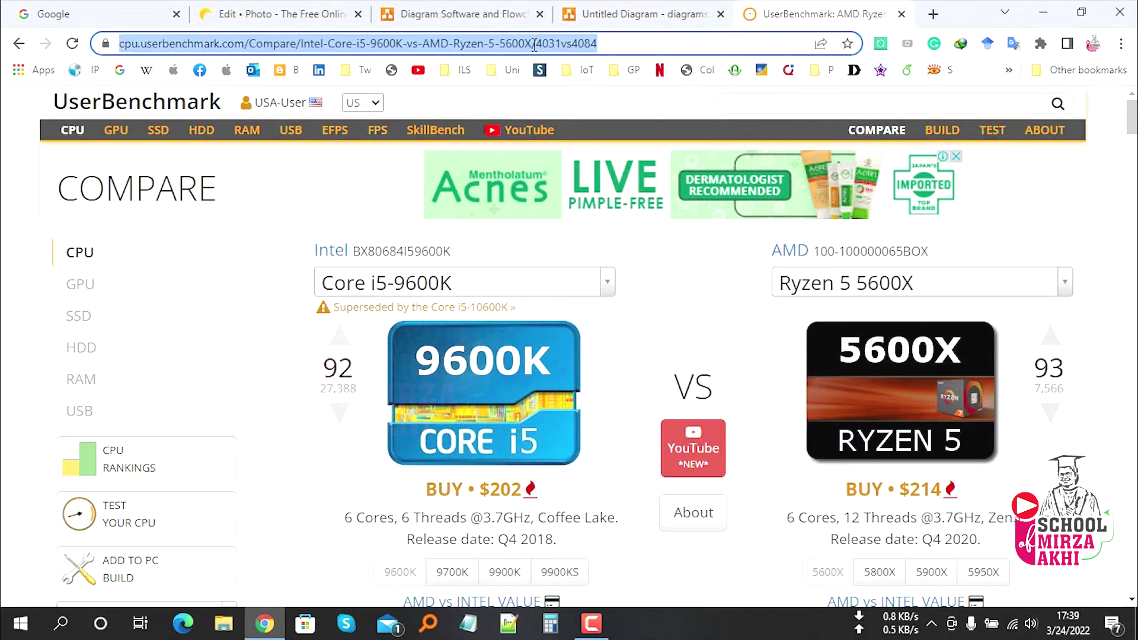
pyautogui.write('10')
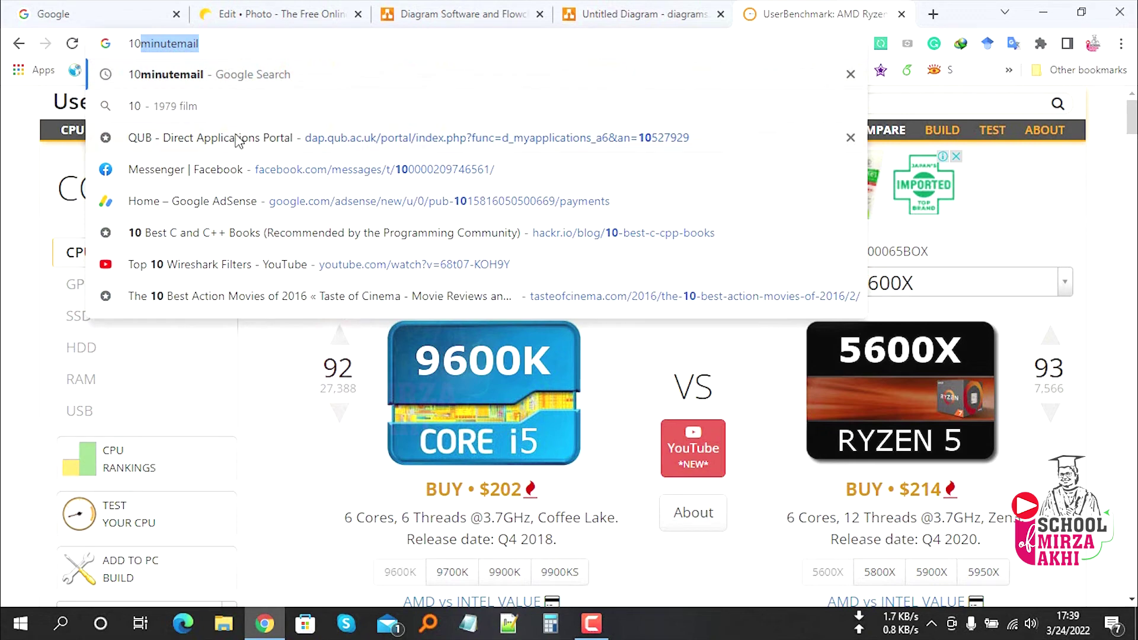
pyautogui.click(178, 76)
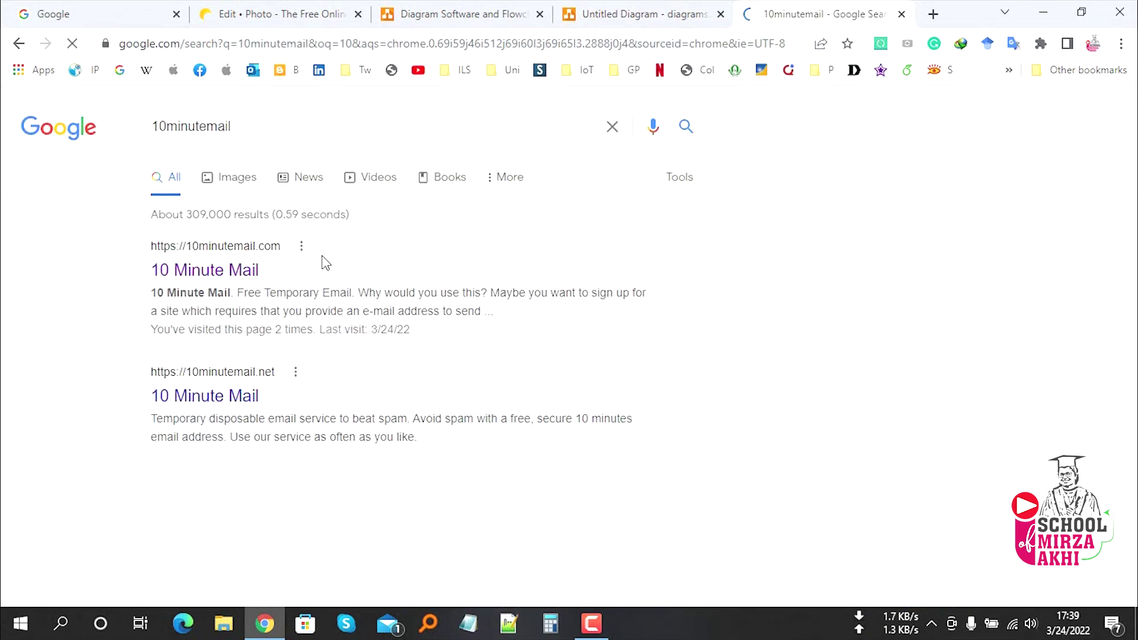
pyautogui.click(241, 269)
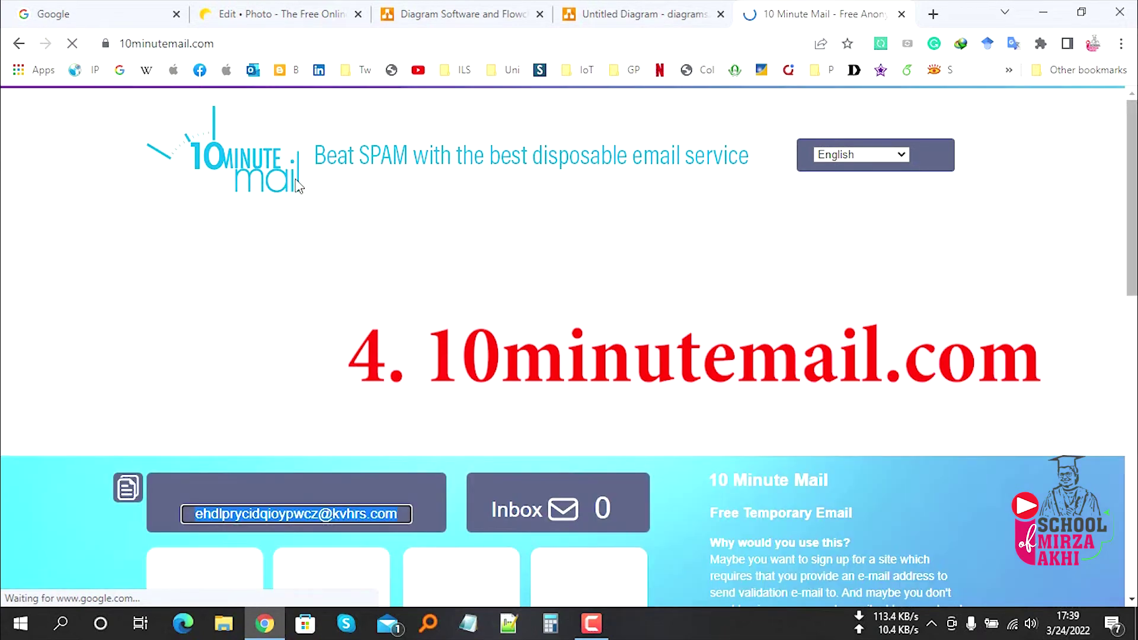
pyautogui.scroll(-3, 387, 408)
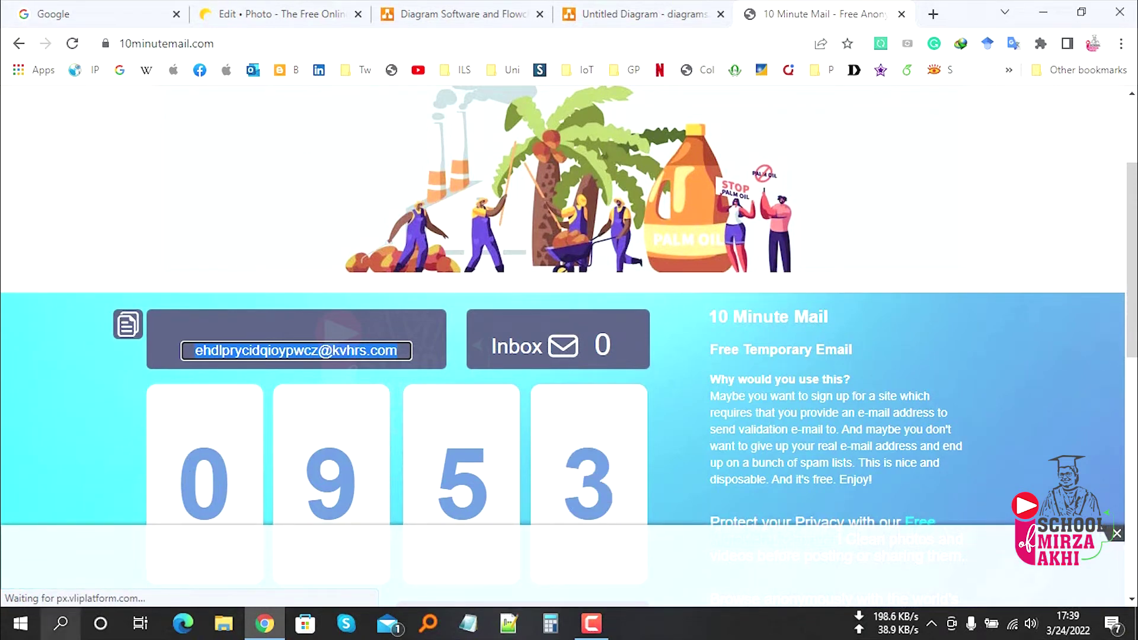
# Step: Close the bottom ad banner and scroll down to the countdown and inbox
pyautogui.click(1116, 534)
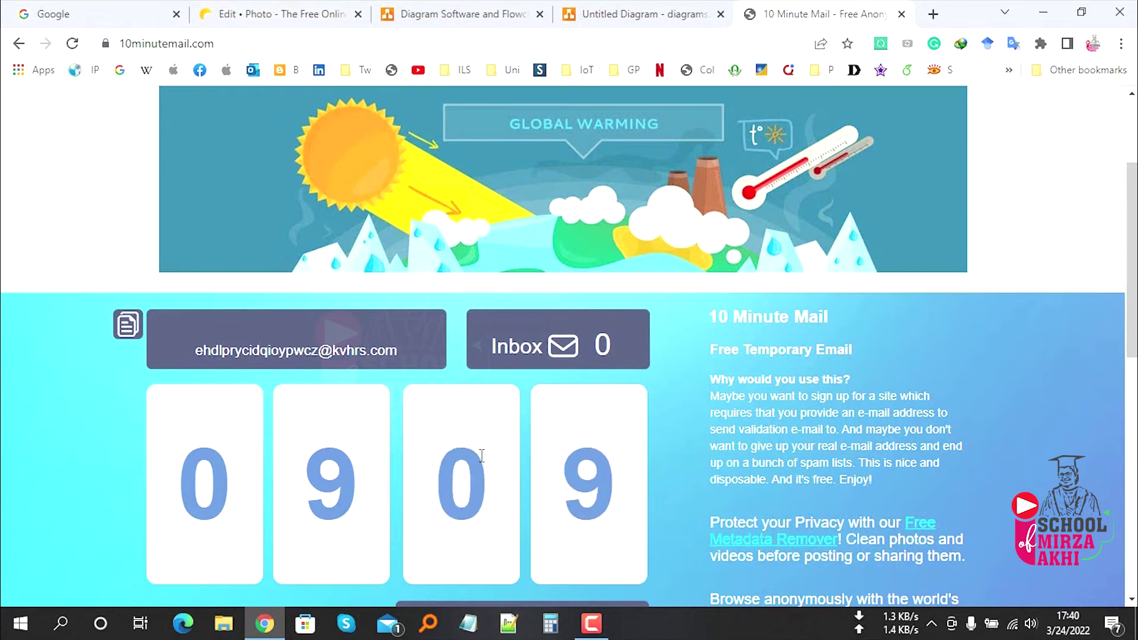
pyautogui.scroll(-2, 468, 476)
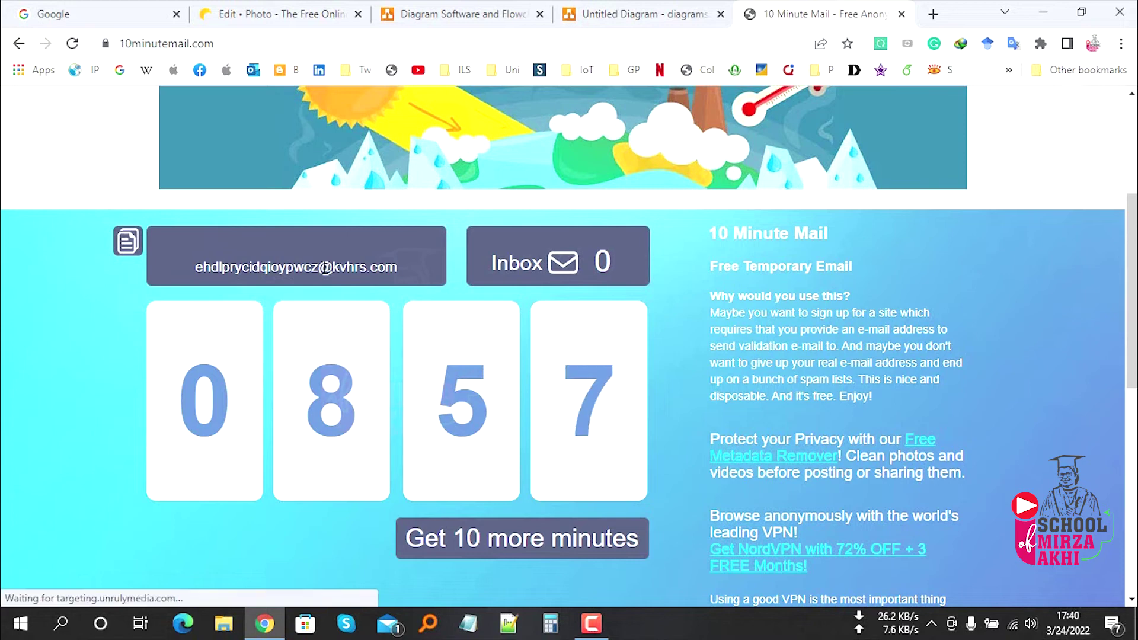
# Step: Select the temporary email address in its field
pyautogui.scroll(3, 453, 275)
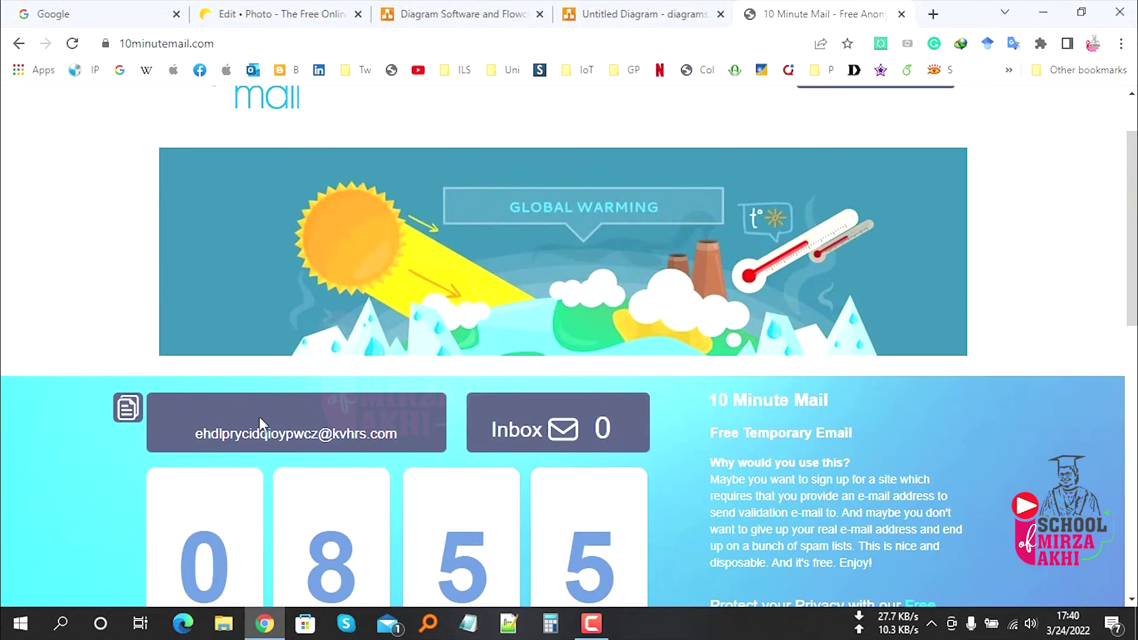
pyautogui.click(197, 437)
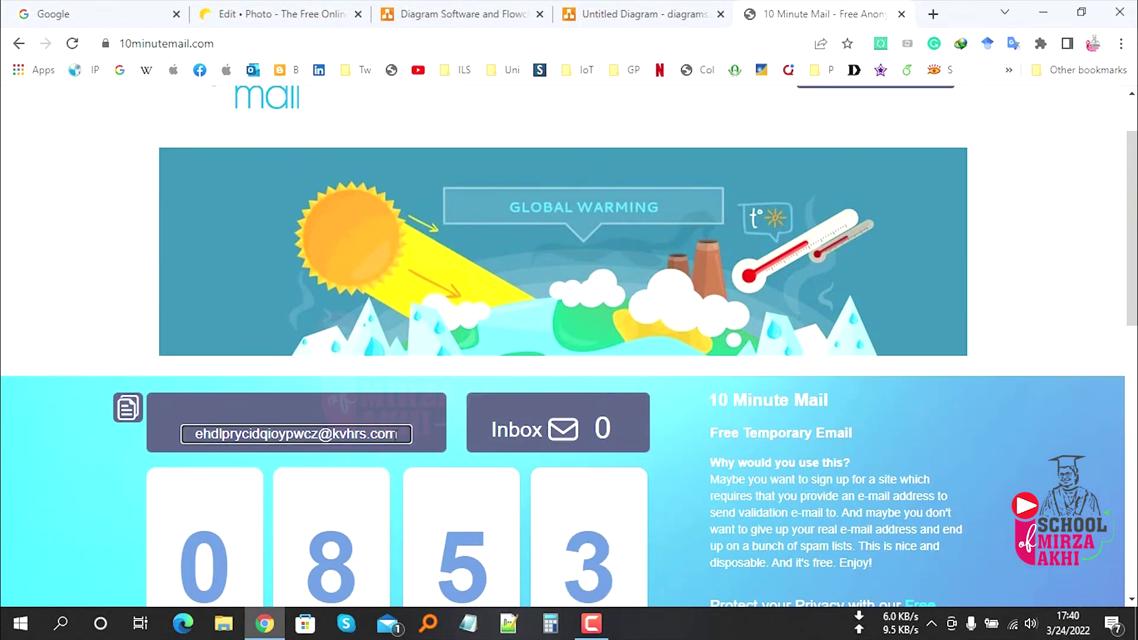
pyautogui.click(380, 433)
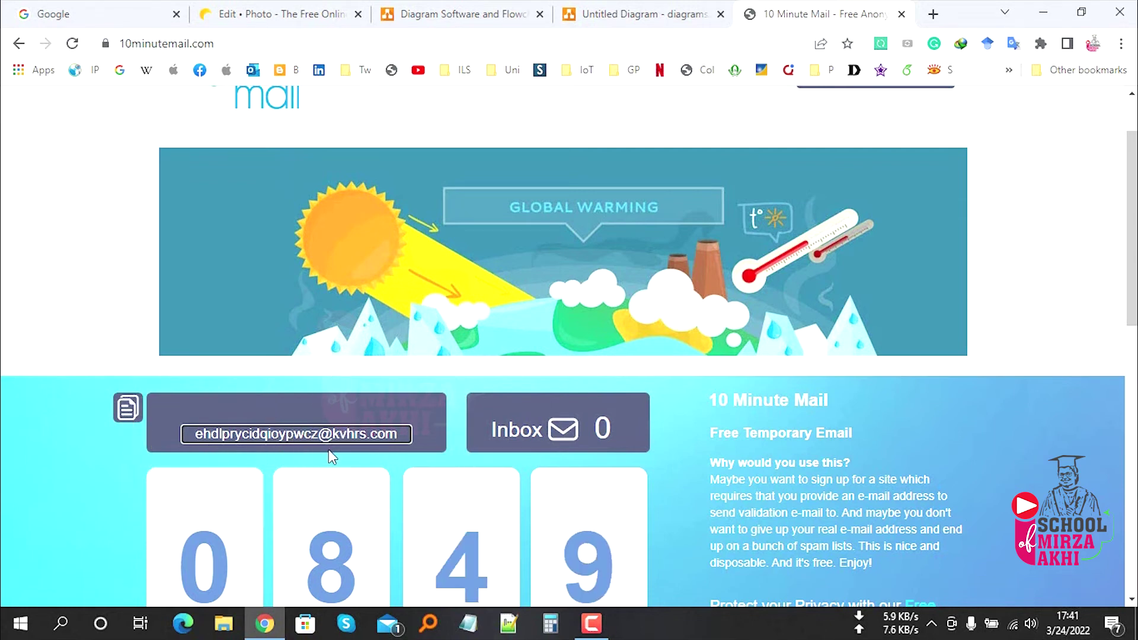
pyautogui.click(347, 433)
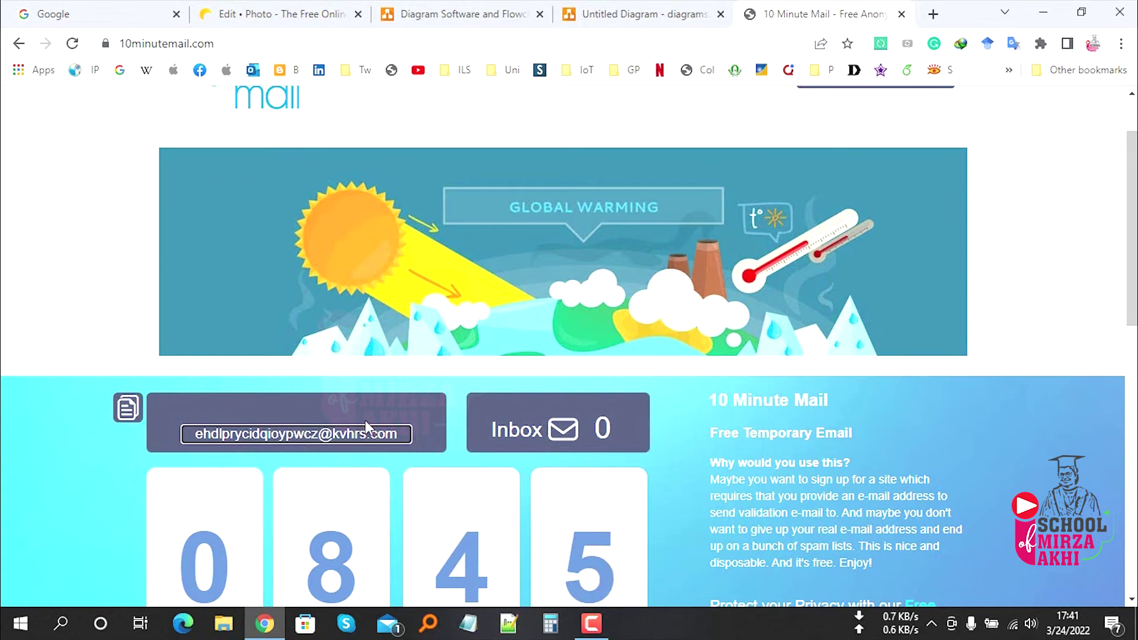
pyautogui.scroll(-3, 356, 427)
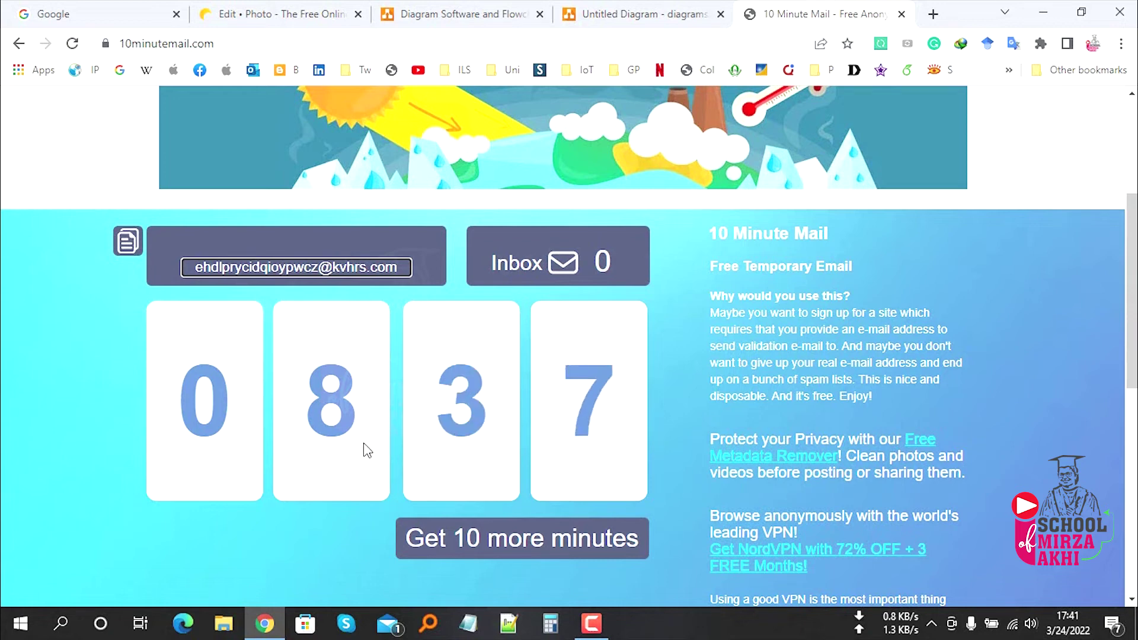
pyautogui.scroll(3, 447, 437)
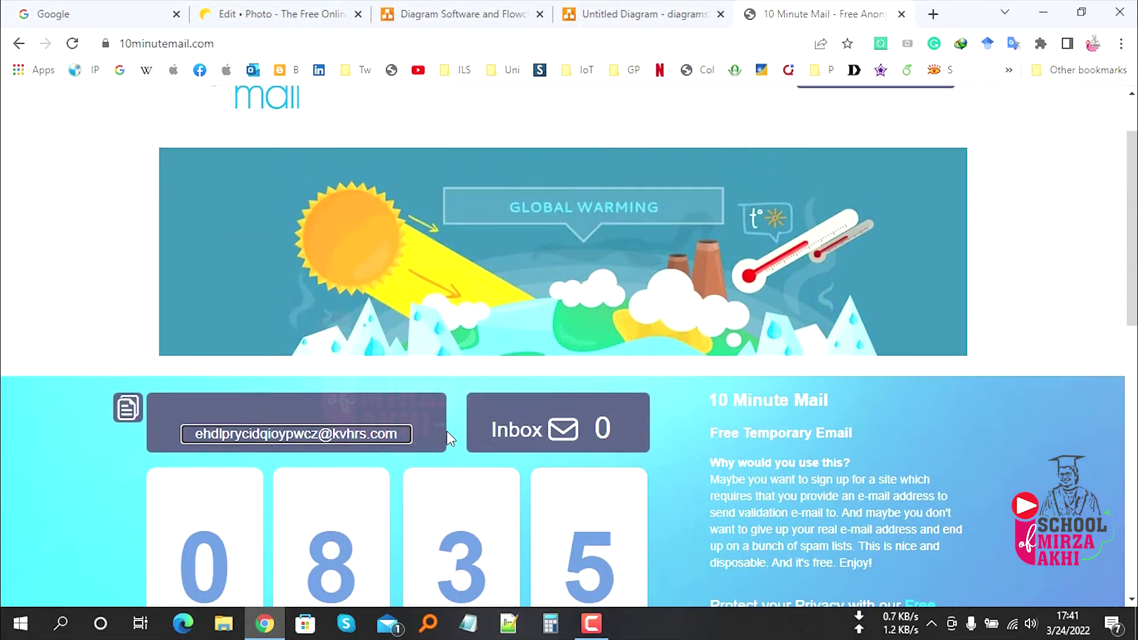
# Step: Reload the page with F5 and confirm the same address and empty inbox remain
pyautogui.press('F5')
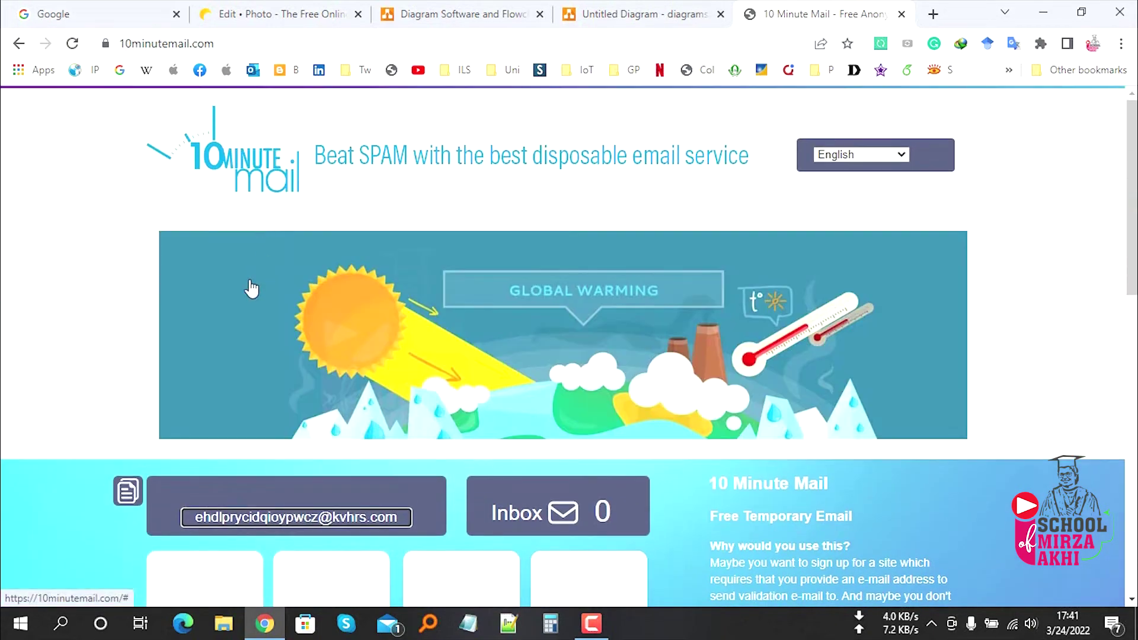
pyautogui.scroll(-2, 251, 288)
pyautogui.scroll(-4, 249, 285)
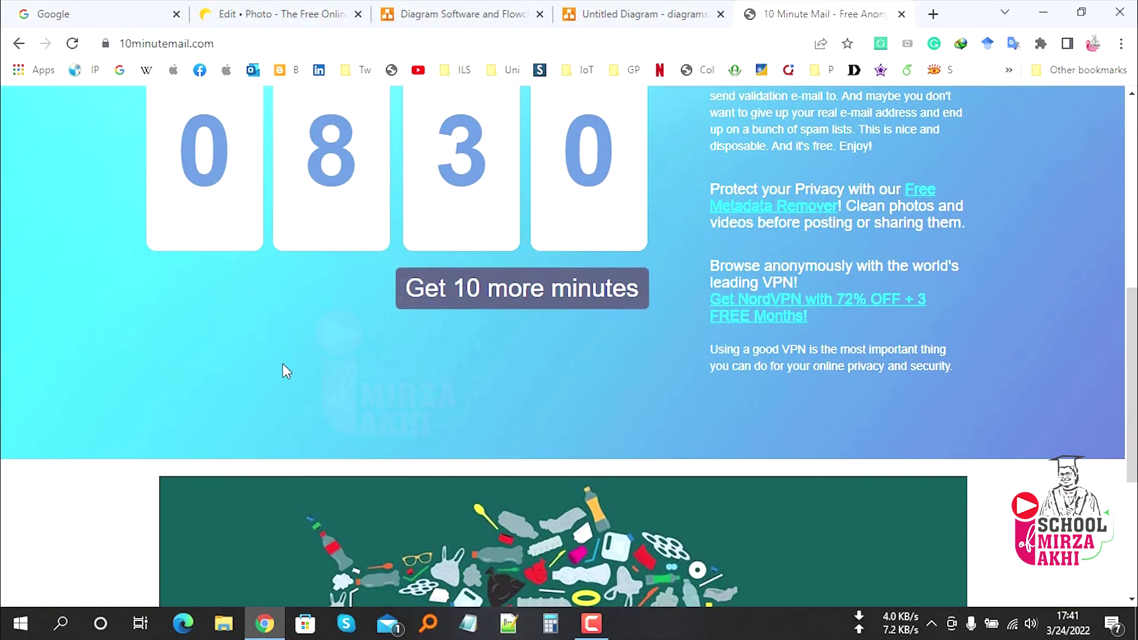
pyautogui.scroll(5, 284, 363)
pyautogui.scroll(3, 283, 364)
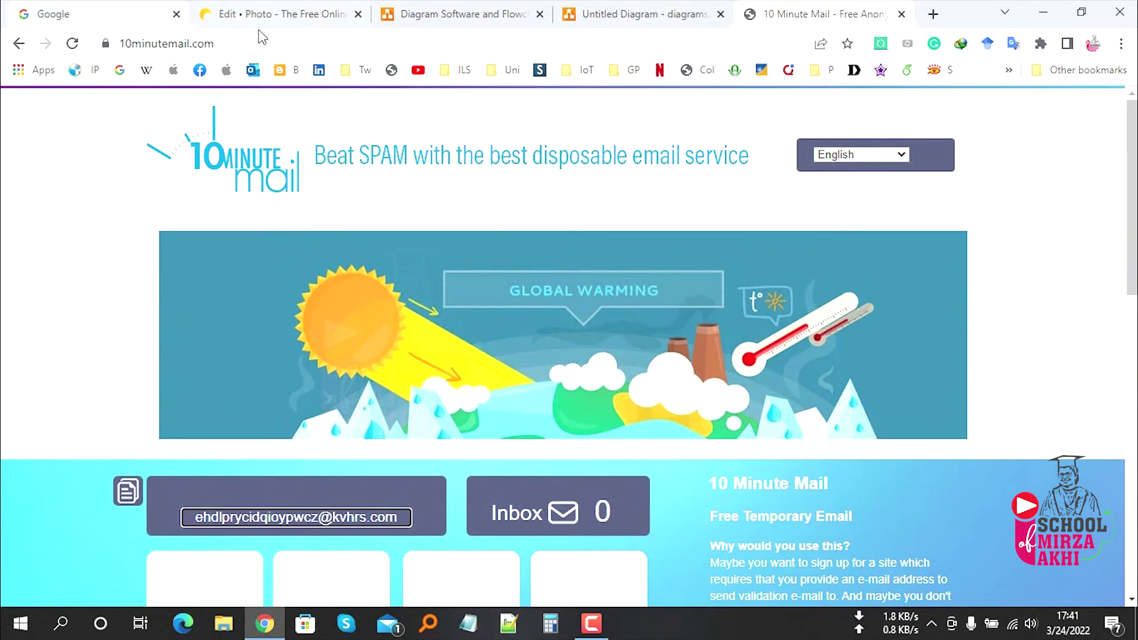
# Step: Search for 'sites.google.com new' and open the sites.google.com/new result
pyautogui.click(217, 47)
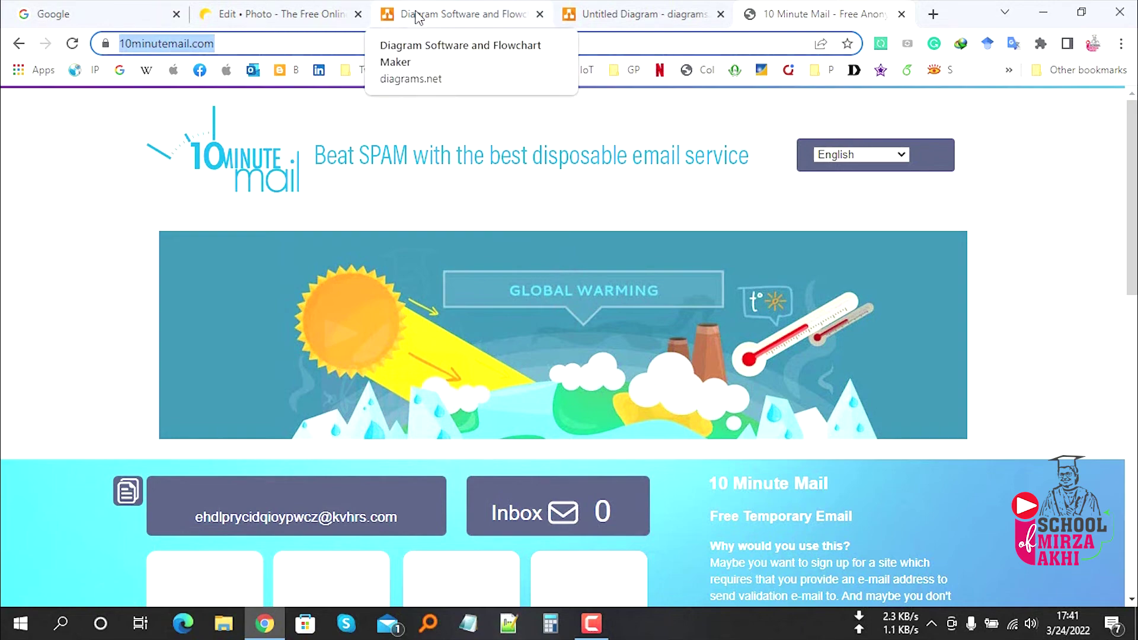
pyautogui.write('sit')
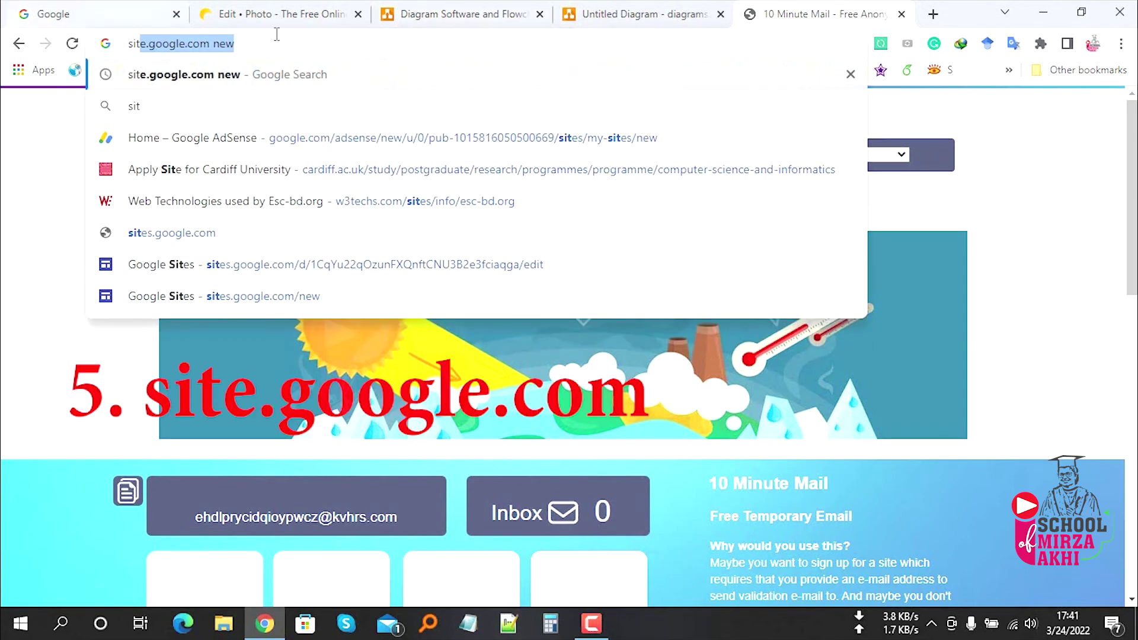
pyautogui.press('Return')
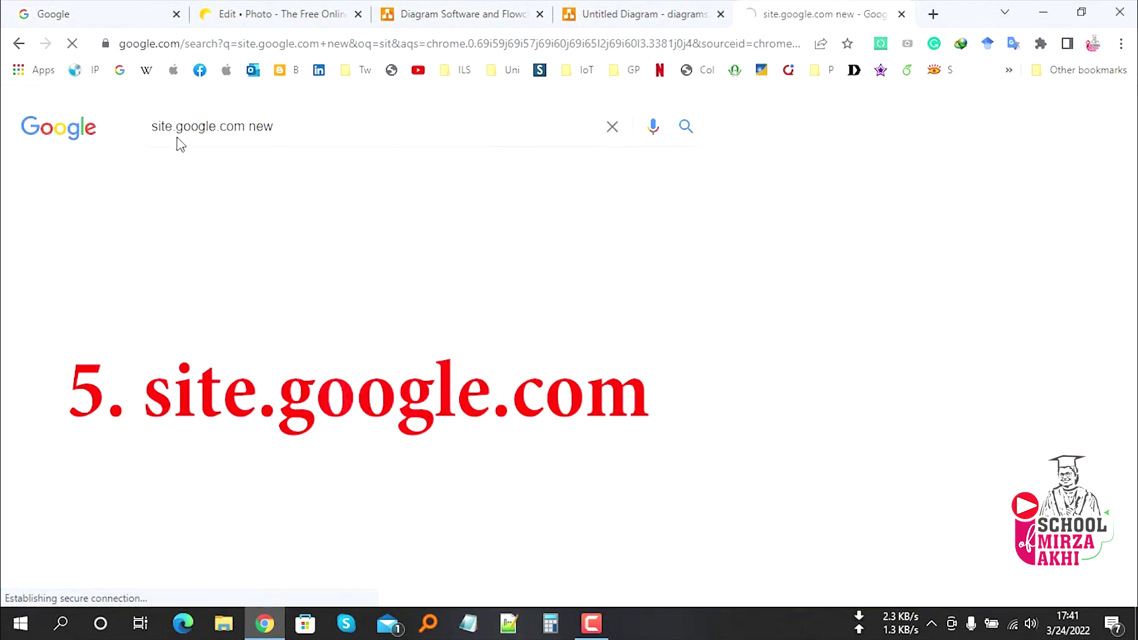
pyautogui.click(531, 289)
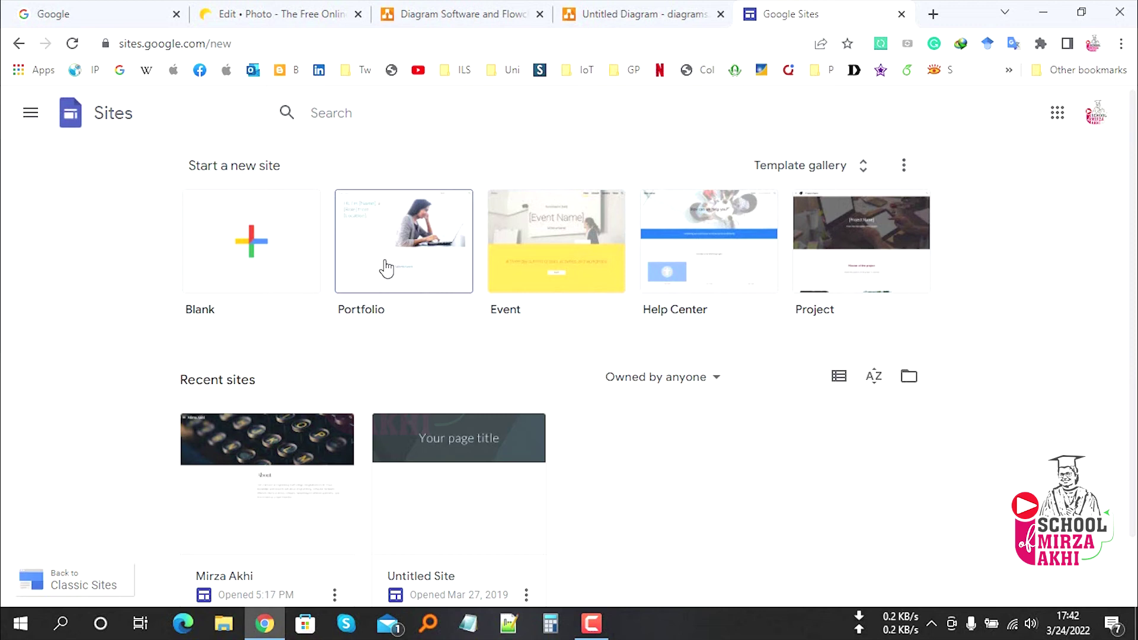
# Step: Create a Portfolio-template site, select its hero photo, and visit the About and Project pages
pyautogui.click(394, 267)
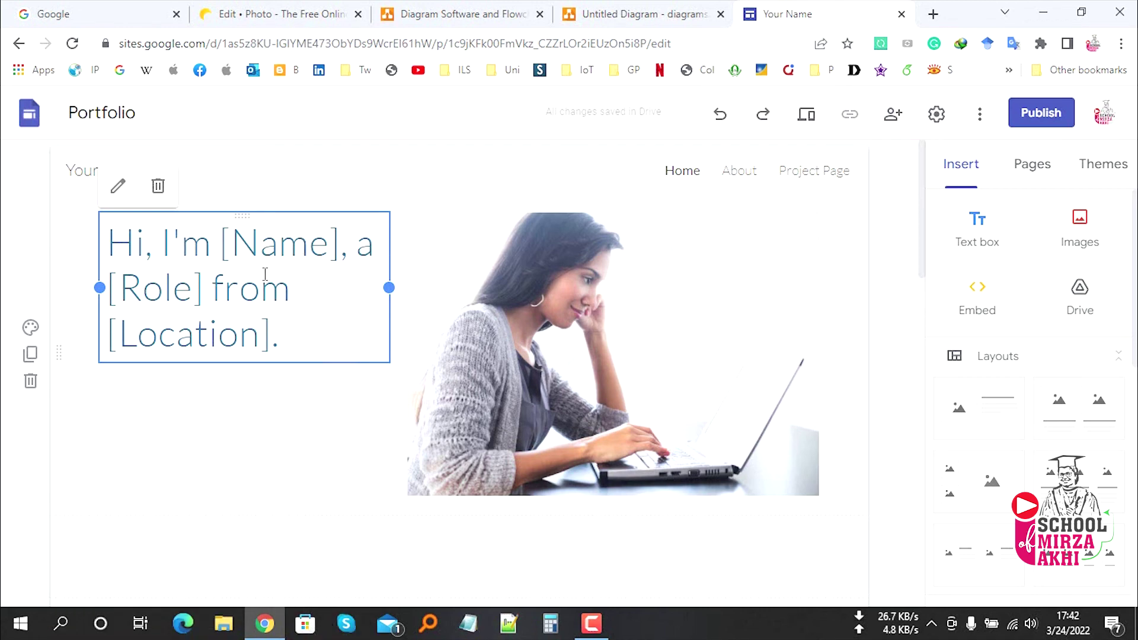
pyautogui.click(605, 372)
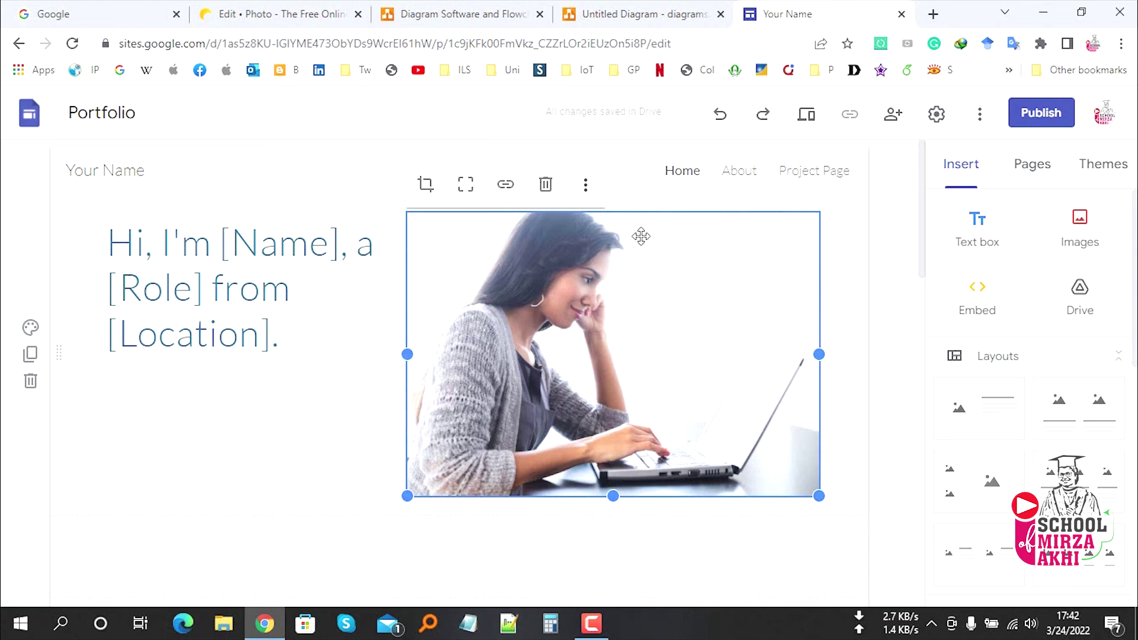
pyautogui.moveTo(681, 173)
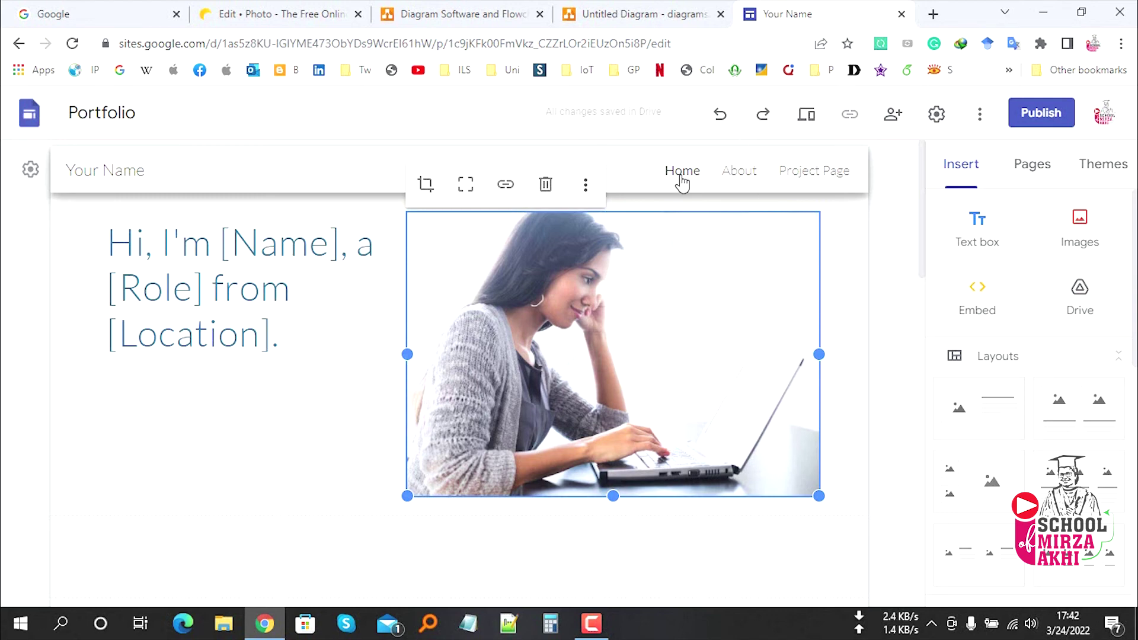
pyautogui.click(739, 178)
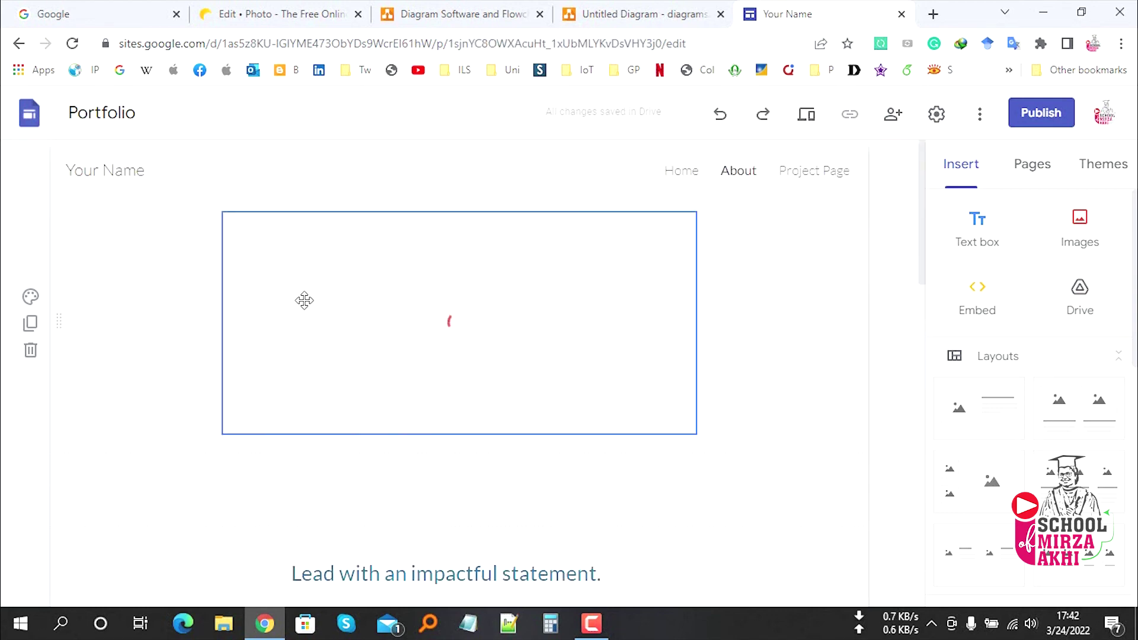
pyautogui.click(815, 176)
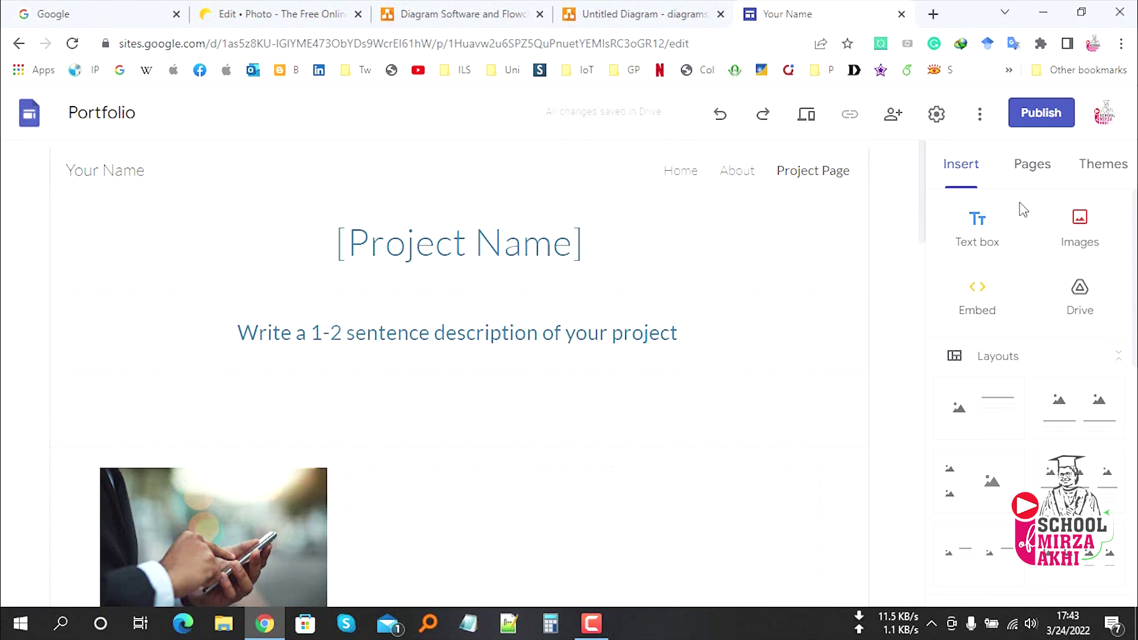
# Step: Scroll through the Themes list, then switch to the Pages panel
pyautogui.click(1122, 180)
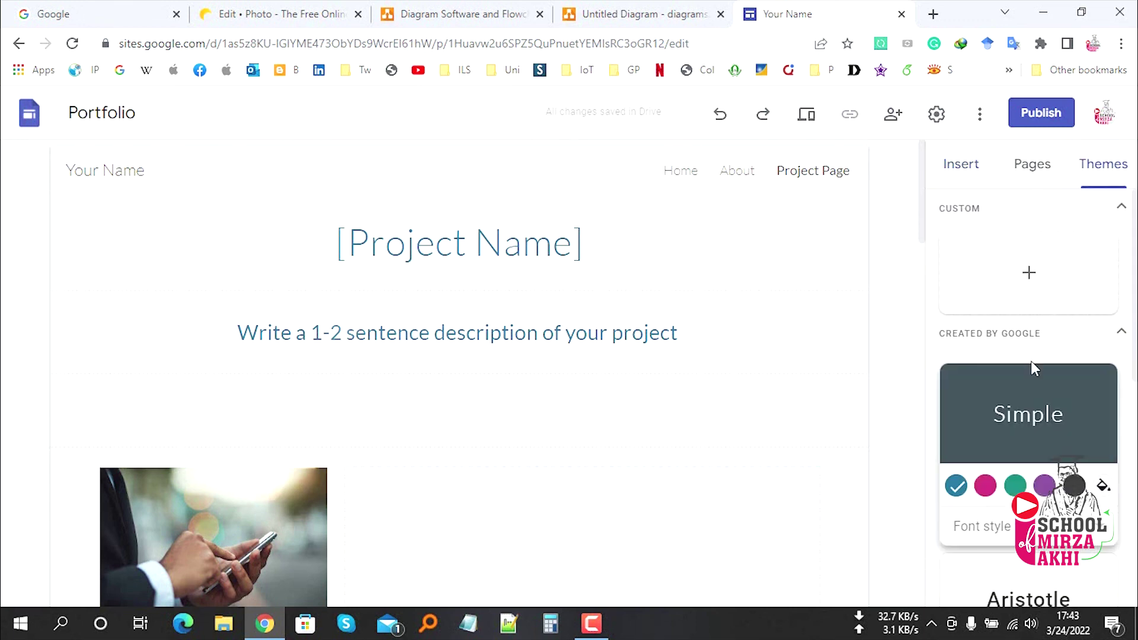
pyautogui.scroll(-4, 1030, 385)
pyautogui.scroll(-4, 1025, 415)
pyautogui.scroll(10, 1025, 419)
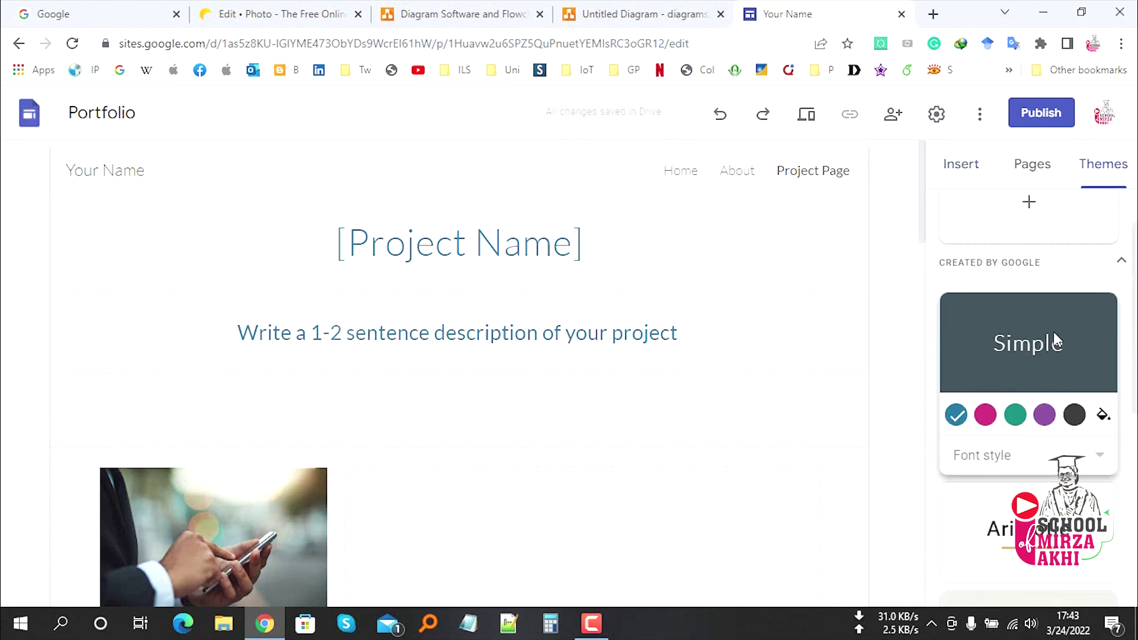
pyautogui.click(1031, 164)
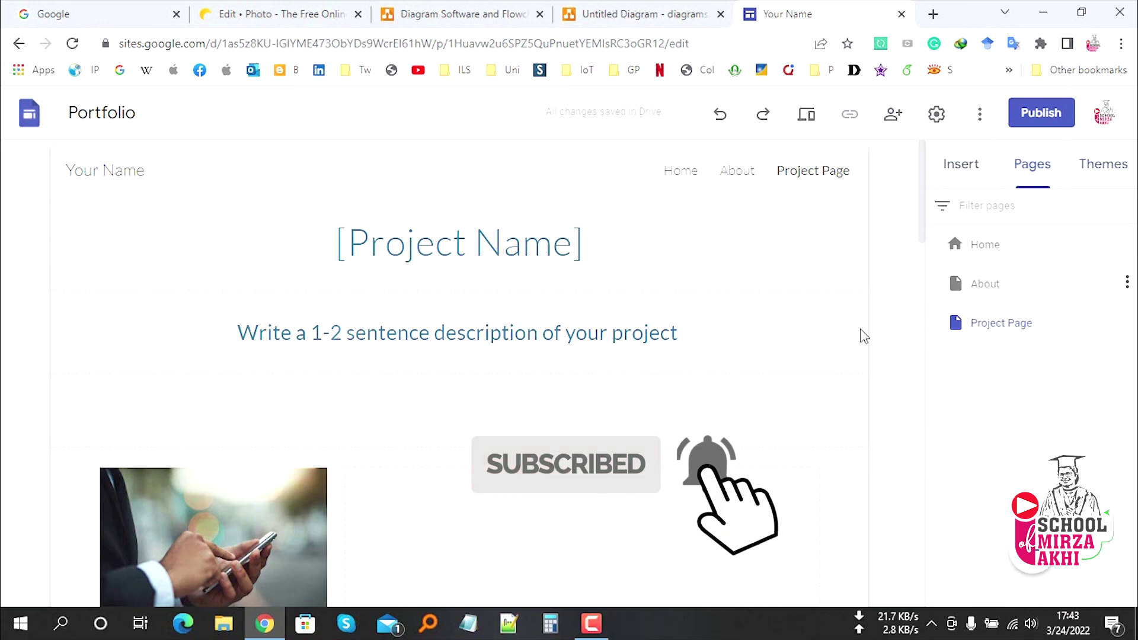
# Step: Select the Project Page's description placeholder and the empty area below it, then deselect
pyautogui.click(612, 346)
pyautogui.click(398, 399)
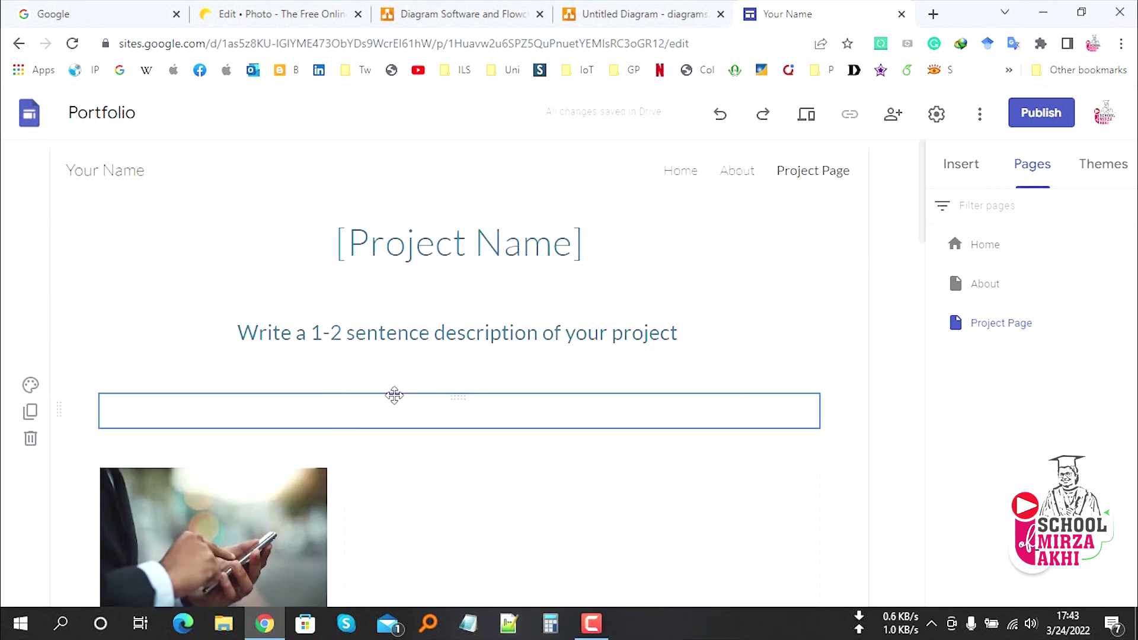
pyautogui.moveTo(336, 411)
pyautogui.moveTo(459, 411)
pyautogui.click(288, 456)
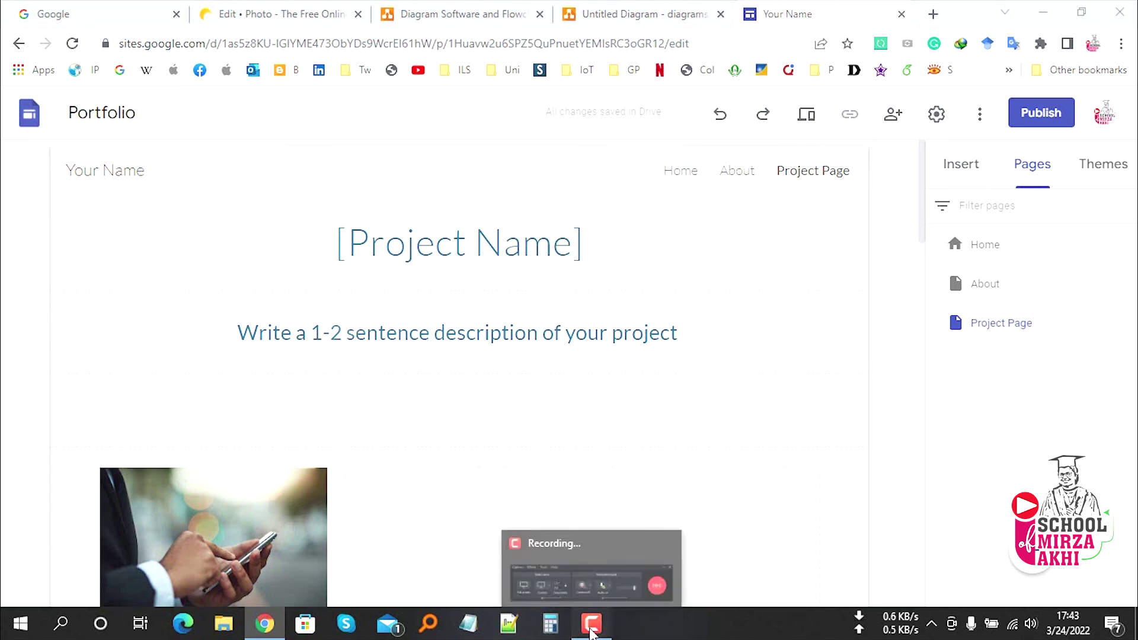
# Step: Bring up Camtasia Recorder's recording panel from its taskbar icon
pyautogui.click(590, 622)
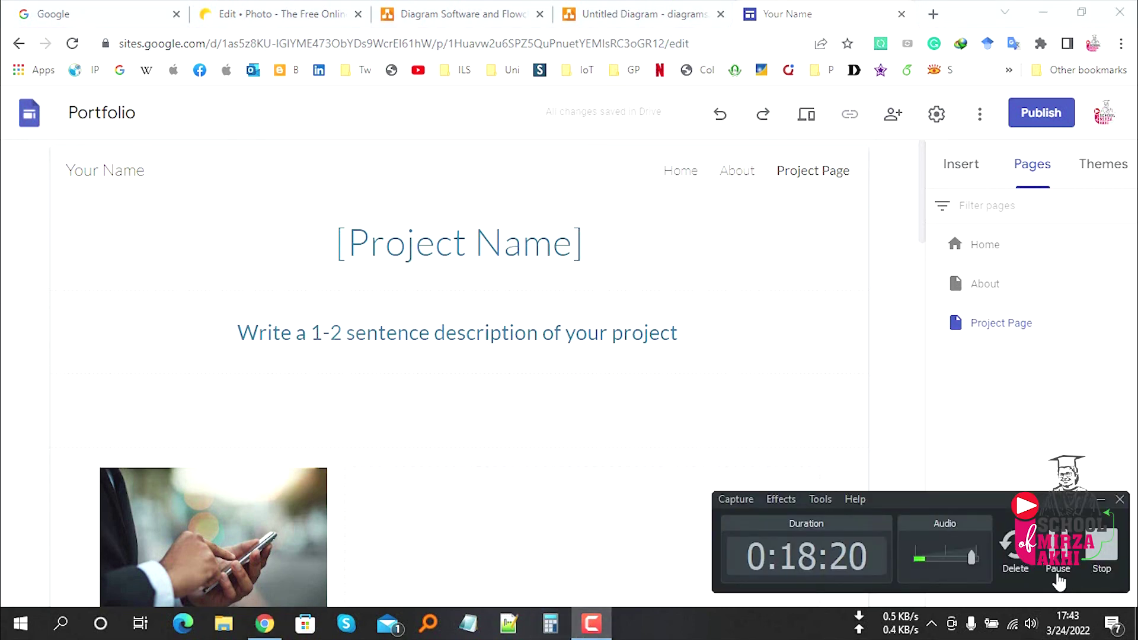